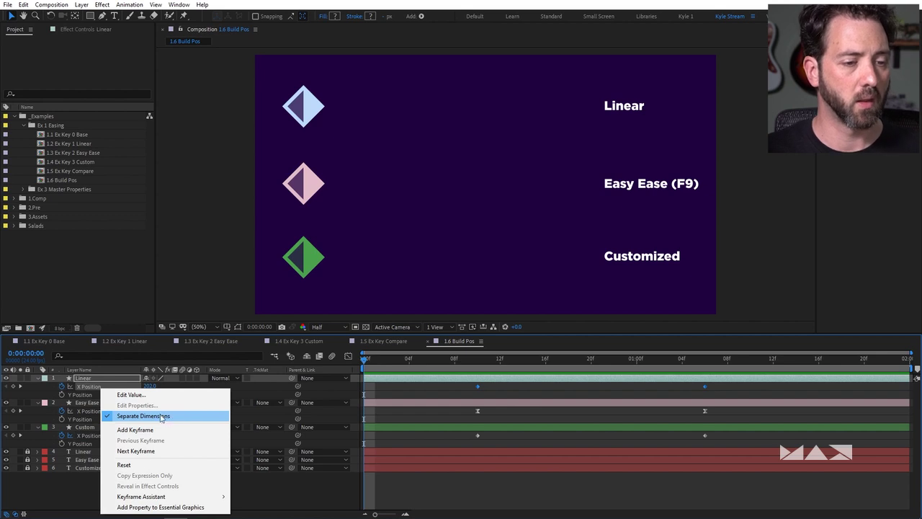
Inspect the Easy Ease layer's two X Position keyframes and preview the composition's animation
{"action": "left_click", "coordinate": [121, 384]}
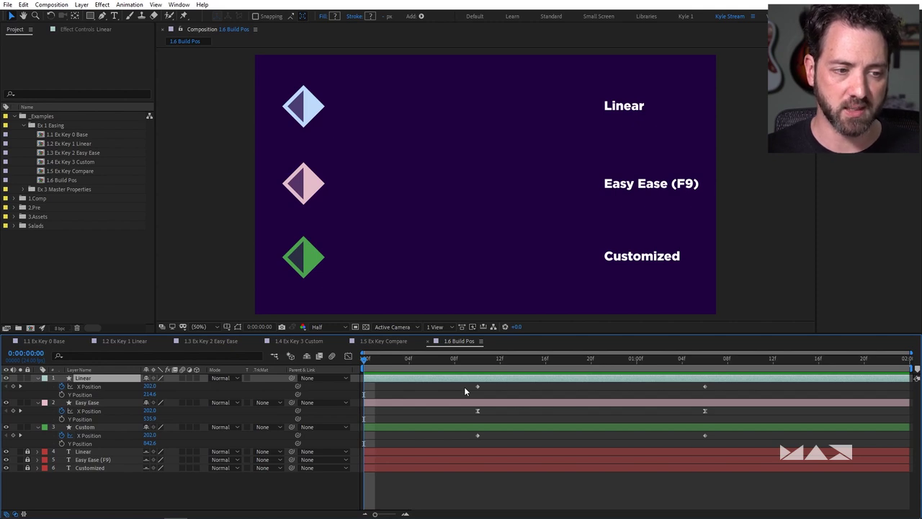
{"action": "left_click_drag", "start_coordinate": [467, 408], "coordinate": [736, 424]}
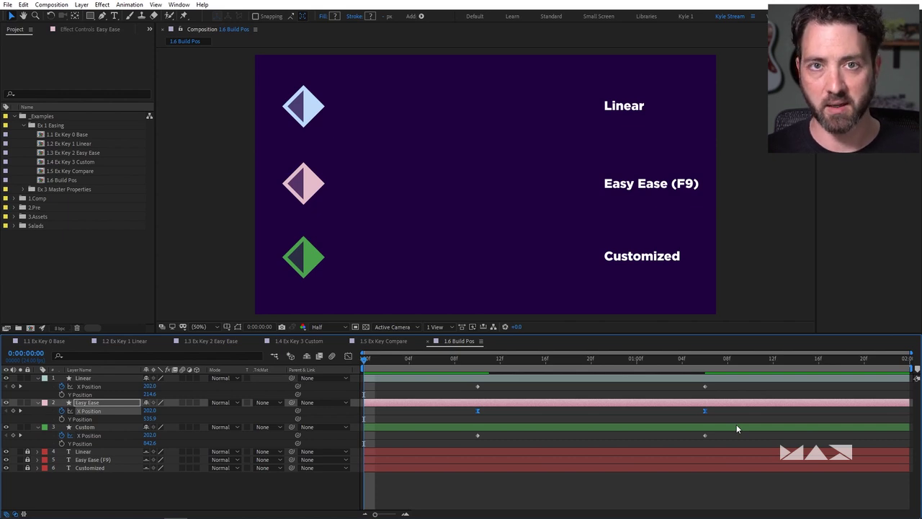
{"action": "left_click", "coordinate": [315, 484]}
{"action": "key", "text": "space"}
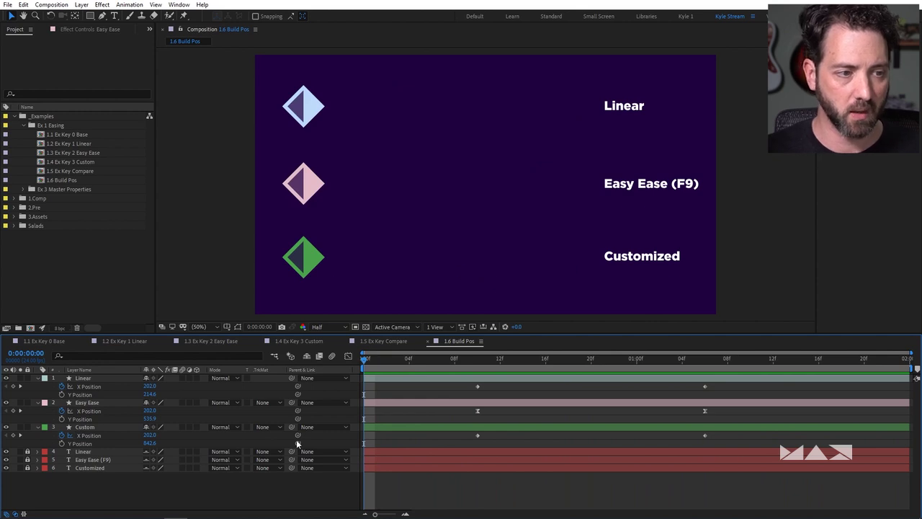
Display the Custom layer's X Position curve in the Graph Editor
{"action": "left_click", "coordinate": [103, 435]}
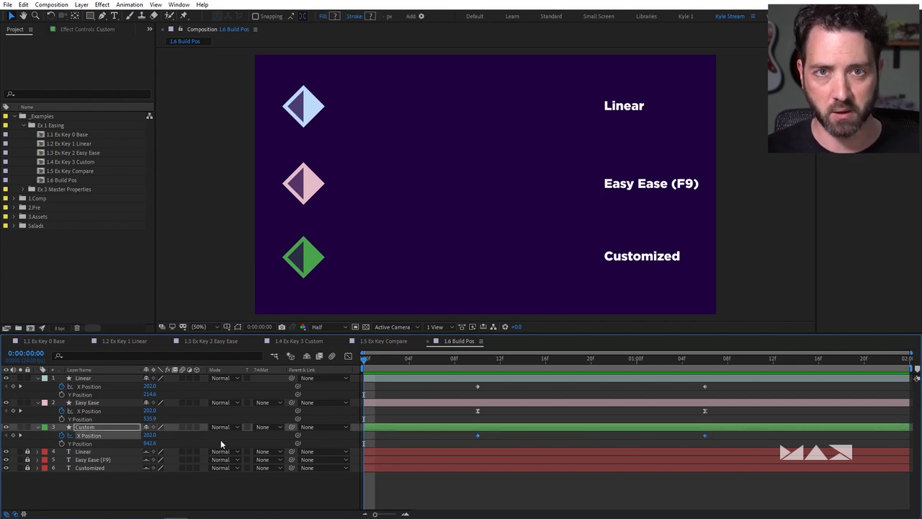
{"action": "left_click", "coordinate": [348, 357]}
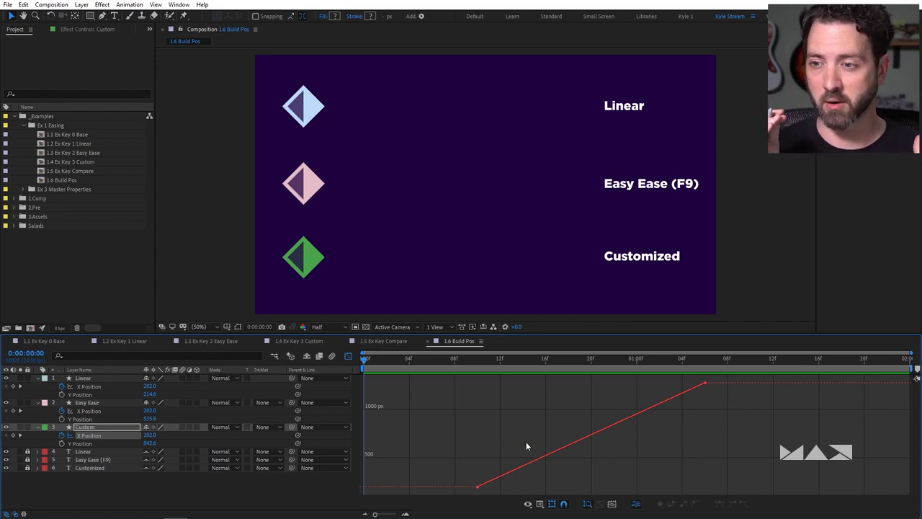
{"action": "mouse_move", "coordinate": [368, 489]}
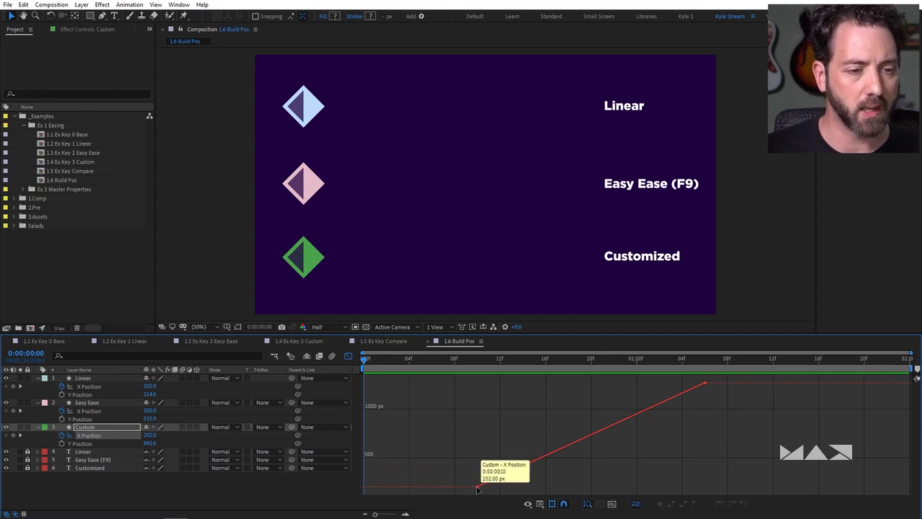
{"action": "left_click", "coordinate": [348, 357]}
{"action": "left_click", "coordinate": [348, 356]}
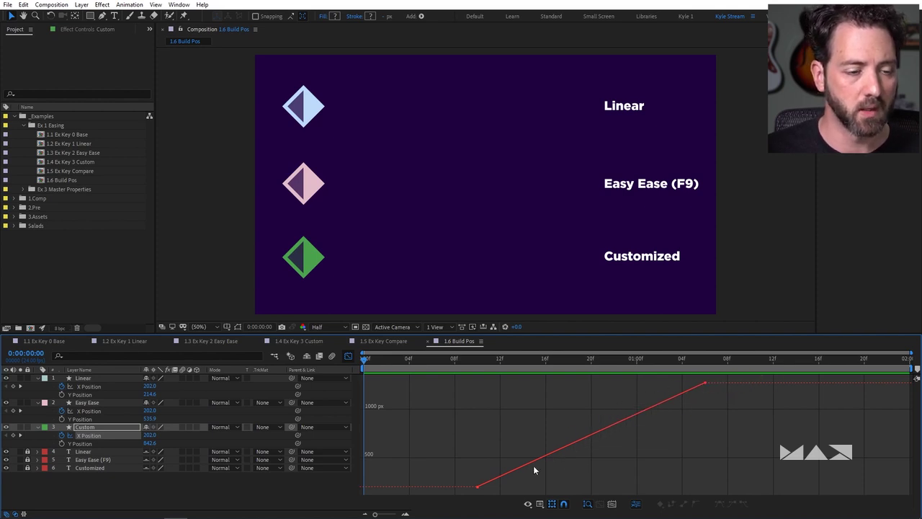
Compare the Easy Ease layer's X Position curve with the Custom layer's curve
{"action": "left_click", "coordinate": [89, 411]}
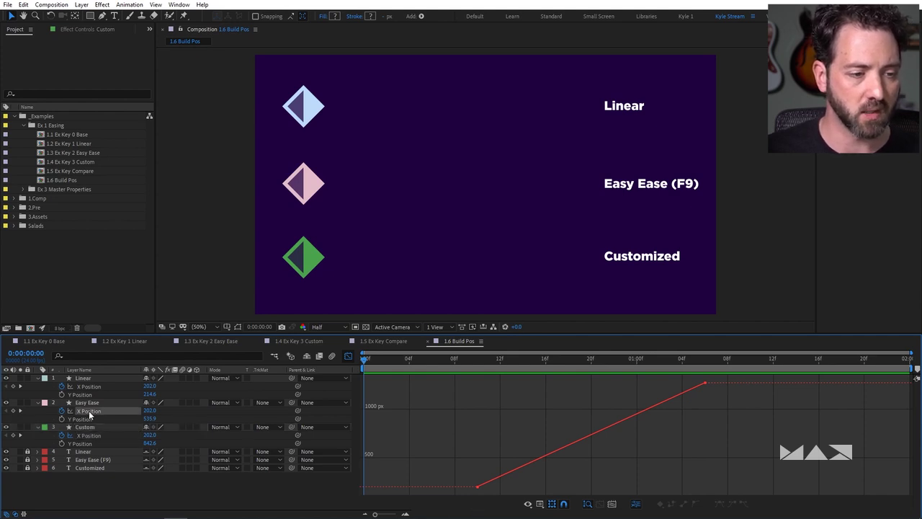
{"action": "left_click", "coordinate": [90, 410]}
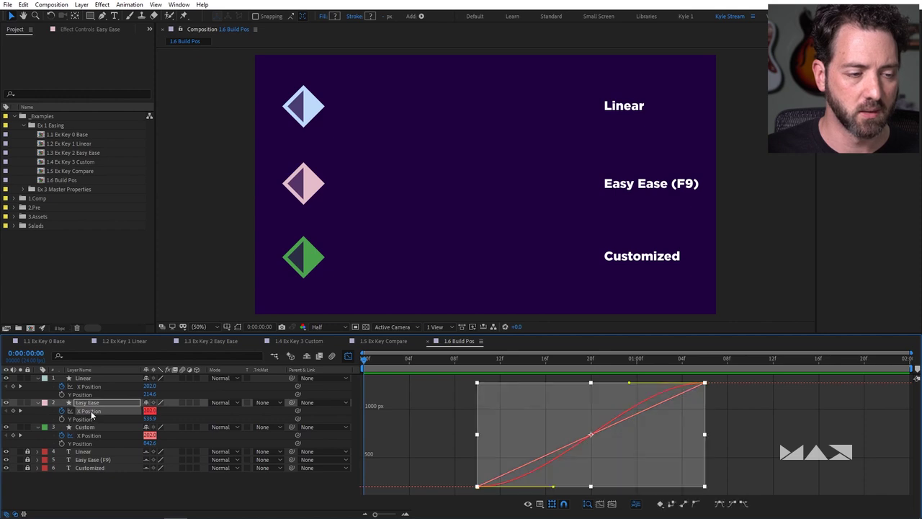
{"action": "left_click", "coordinate": [94, 434]}
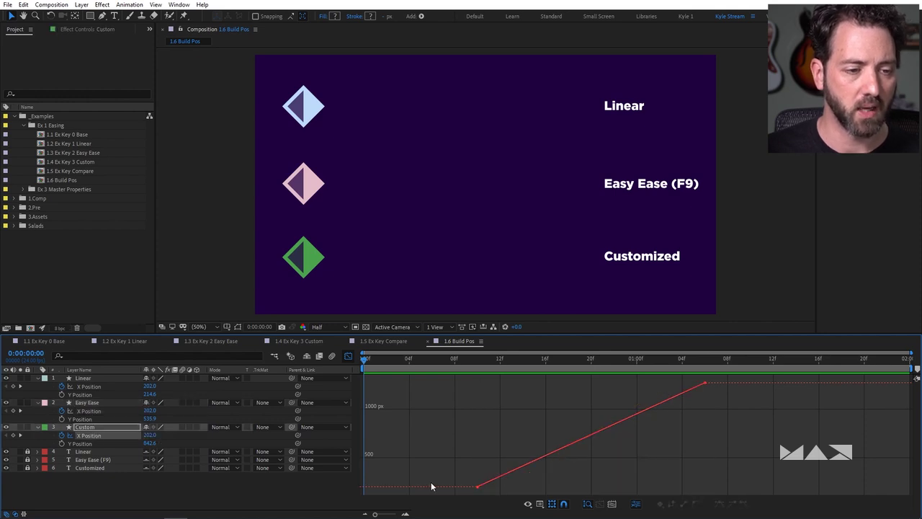
Apply Easy Ease to both X Position keyframes of the Custom layer
{"action": "left_click", "coordinate": [479, 487]}
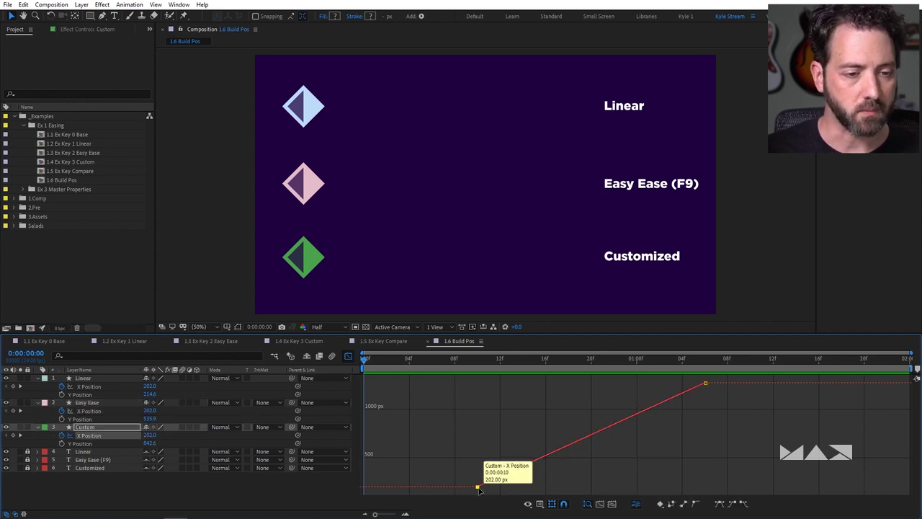
{"action": "left_click", "coordinate": [706, 384], "text": "shift"}
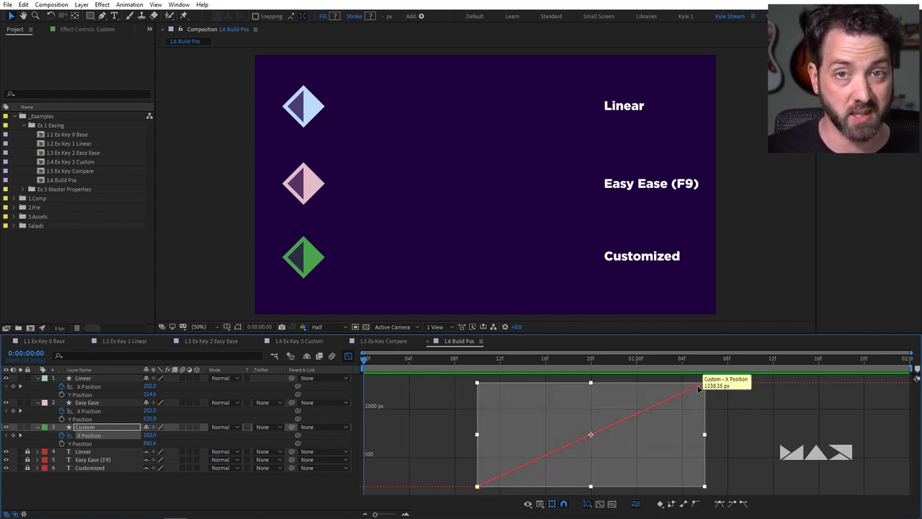
{"action": "key", "text": "F9"}
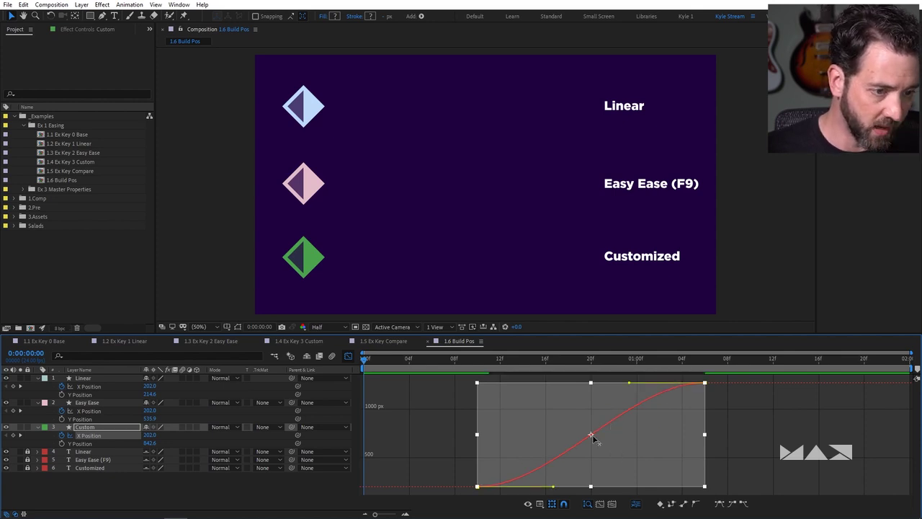
Extend the Custom curve's end-keyframe handle back to about frame 12 and its start-keyframe handle to about frame 20, and preview the motion
{"action": "left_click", "coordinate": [719, 395]}
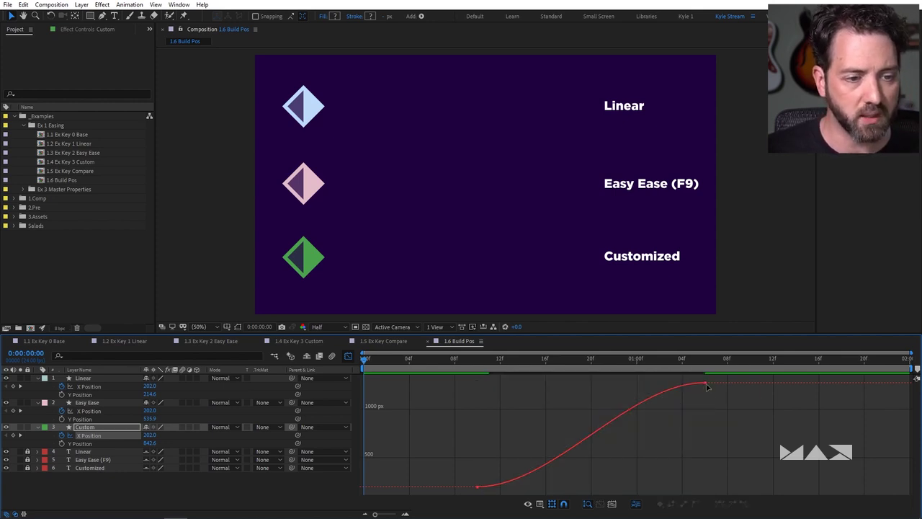
{"action": "left_click", "coordinate": [704, 382]}
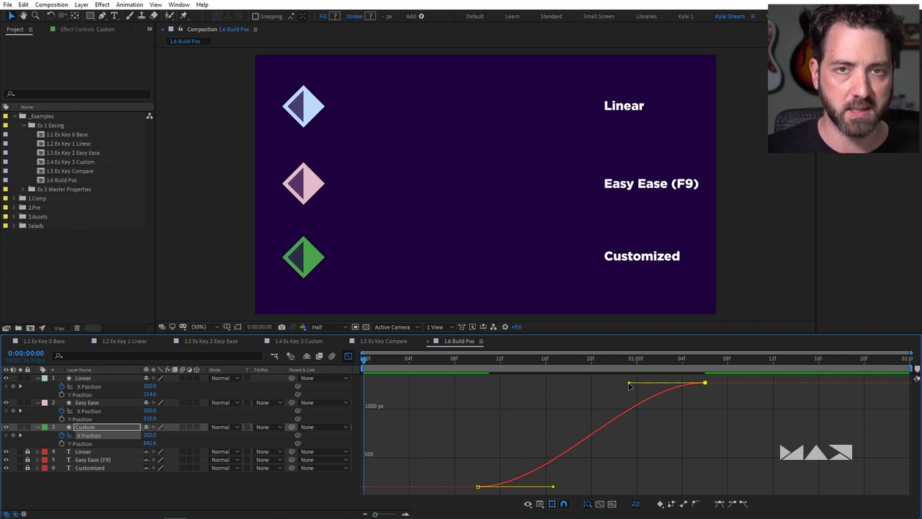
{"action": "left_click_drag", "start_coordinate": [629, 383], "coordinate": [497, 396]}
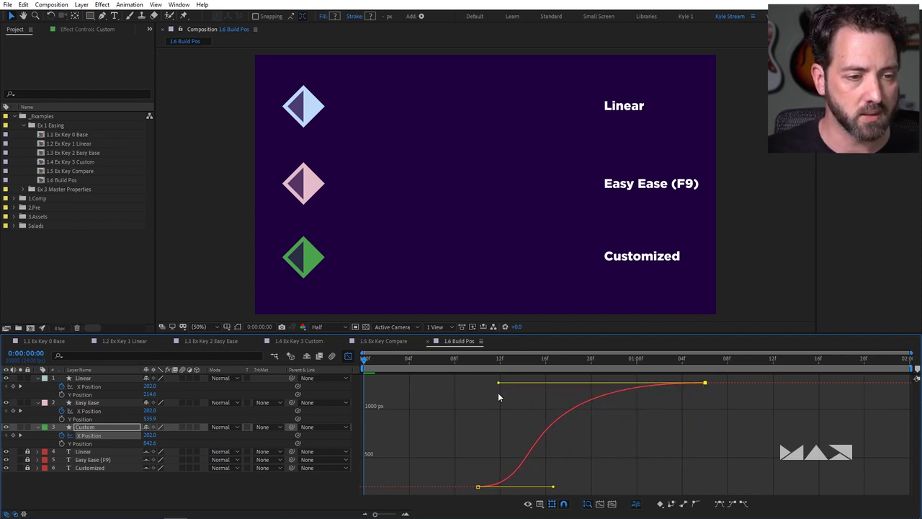
{"action": "left_click_drag", "start_coordinate": [554, 487], "coordinate": [596, 487]}
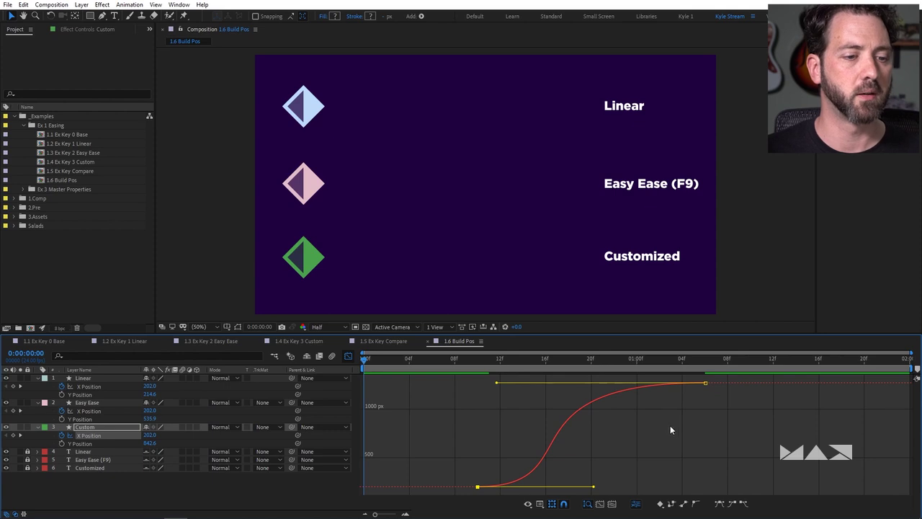
{"action": "key", "text": "space"}
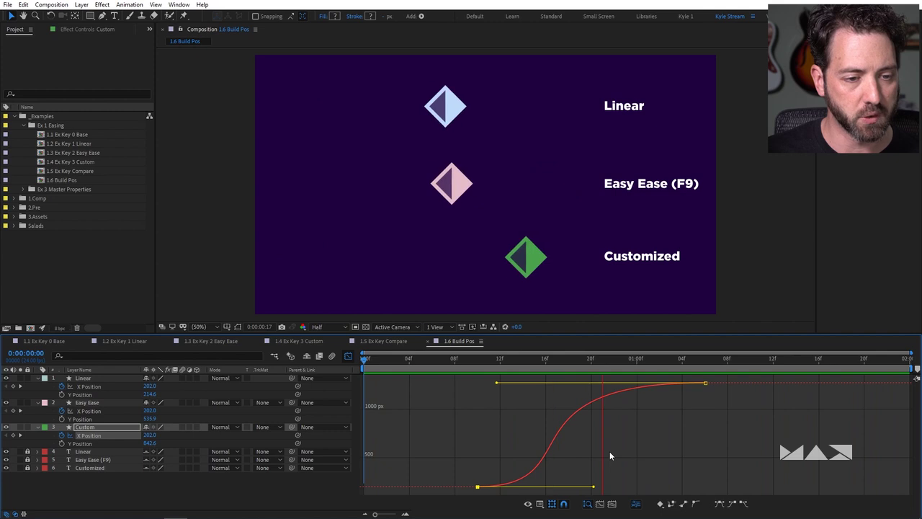
{"action": "key", "text": "space"}
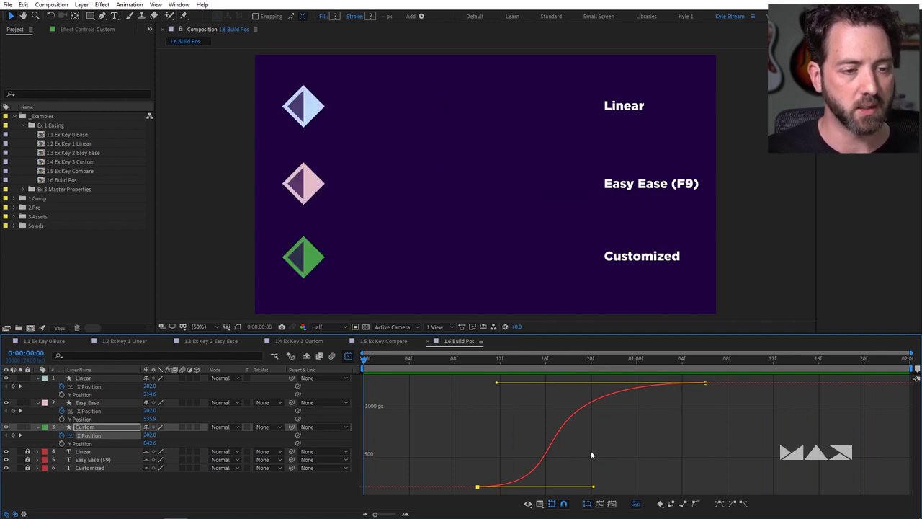
Make both Custom curve handles nearly vertical, the start handle up past 1000 px and the end handle down below 500 px, and preview the motion
{"action": "left_click_drag", "start_coordinate": [594, 489], "coordinate": [466, 445]}
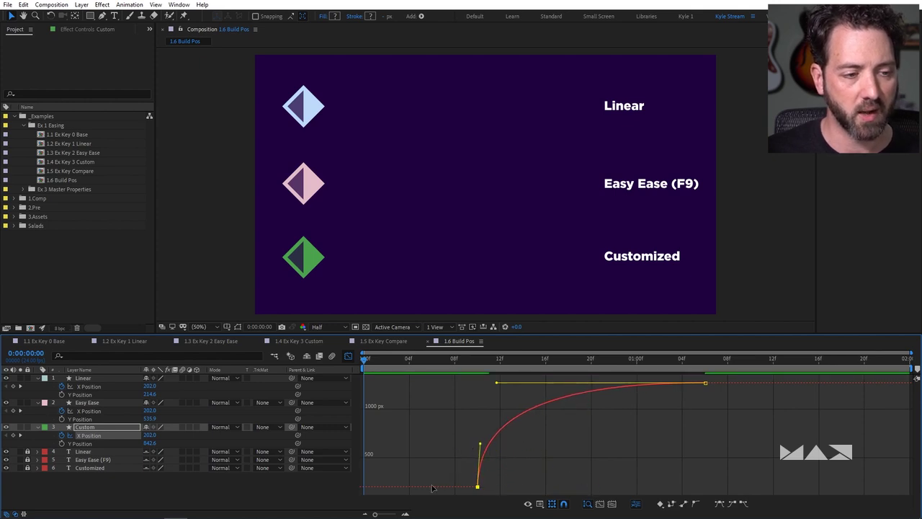
{"action": "mouse_move", "coordinate": [434, 488]}
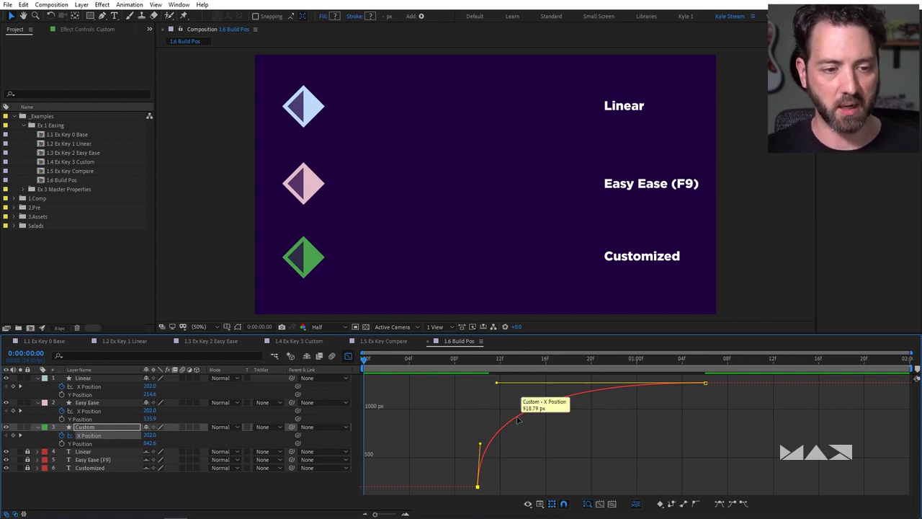
{"action": "left_click_drag", "start_coordinate": [496, 384], "coordinate": [706, 470]}
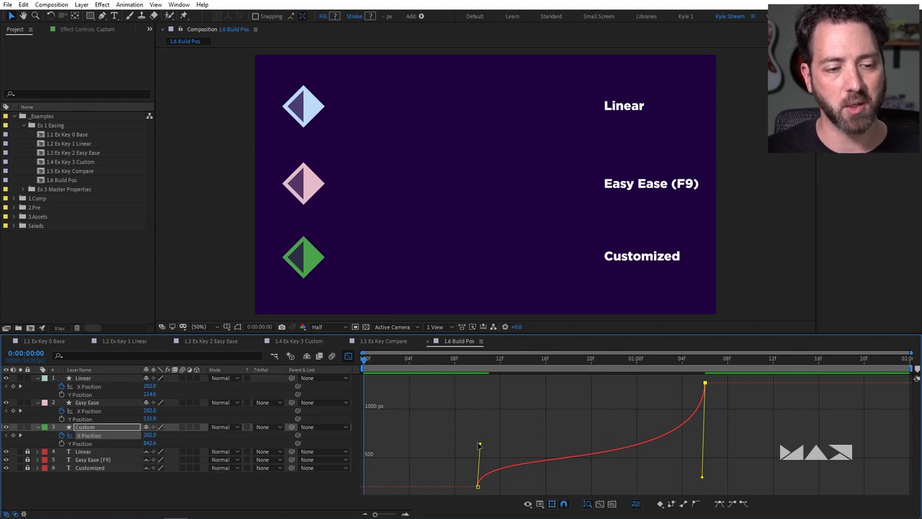
{"action": "left_click_drag", "start_coordinate": [479, 445], "coordinate": [471, 407]}
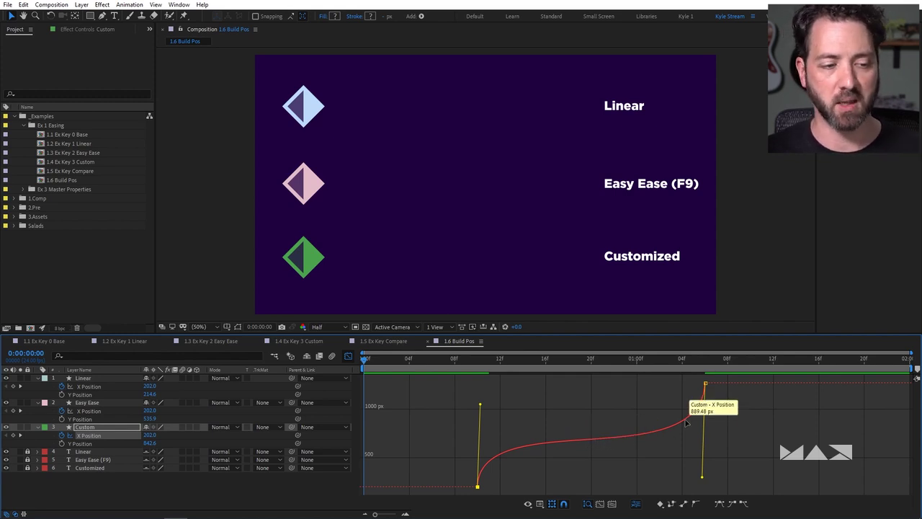
{"action": "key", "text": "space"}
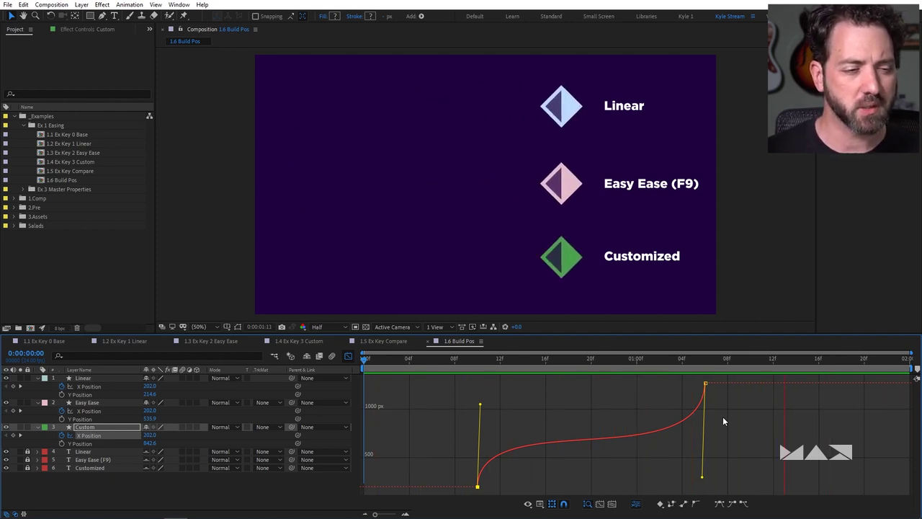
{"action": "left_click", "coordinate": [348, 356]}
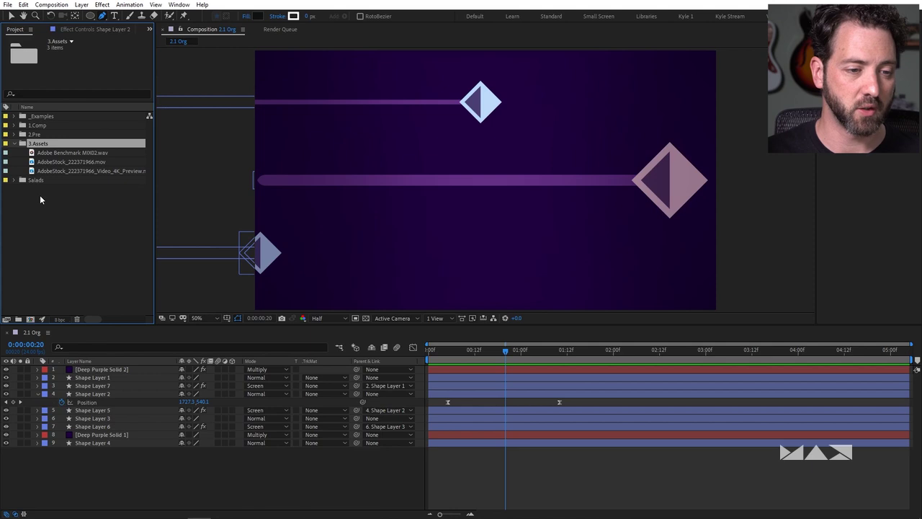
Create a Video folder inside 3.Assets and move the two AdobeStock_222371966 clips into it
{"action": "left_click", "coordinate": [18, 320]}
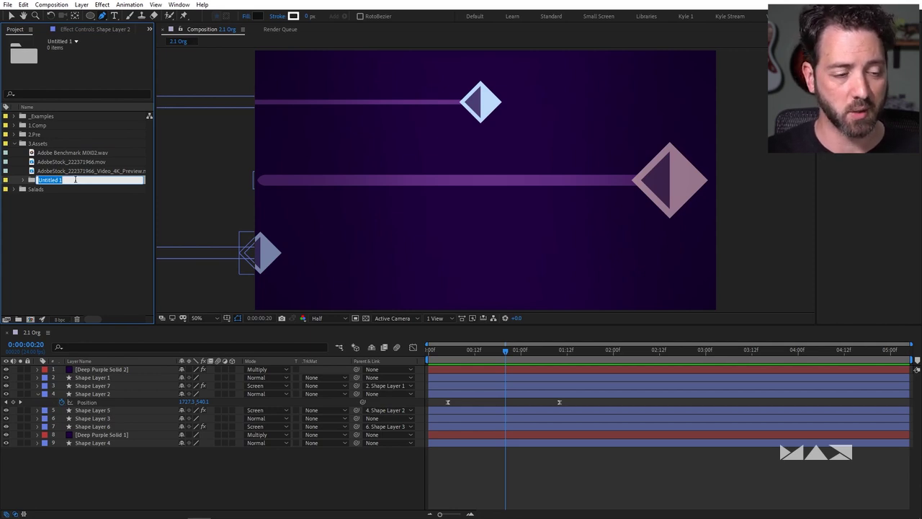
{"action": "type", "text": "Video"}
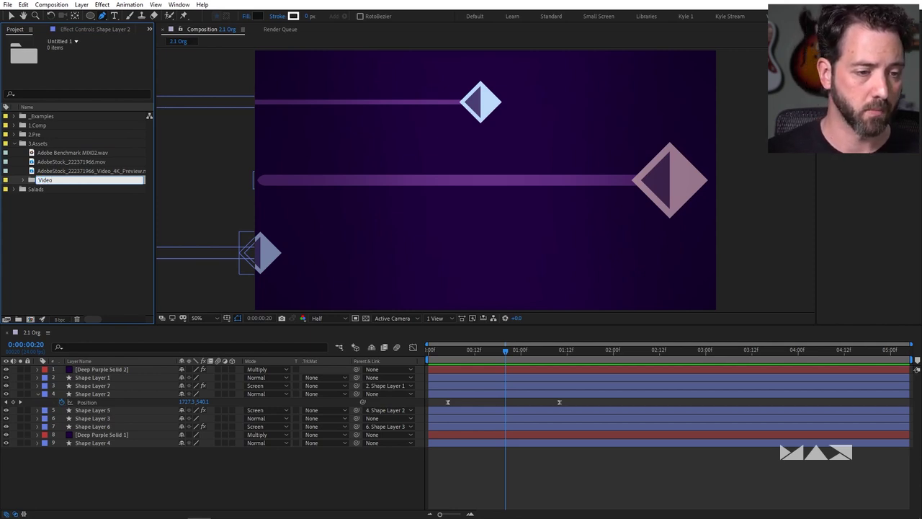
{"action": "key", "text": "Return"}
{"action": "left_click", "coordinate": [72, 161]}
{"action": "left_click", "coordinate": [77, 171], "text": "shift"}
{"action": "left_click_drag", "start_coordinate": [77, 171], "coordinate": [54, 180]}
{"action": "left_click", "coordinate": [22, 162]}
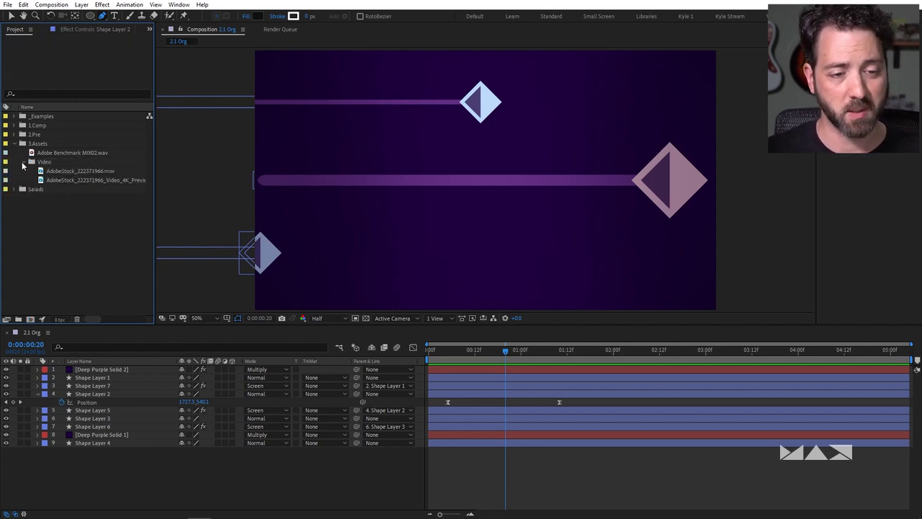
Put Adobe Benchmark MIX02.wav into a new folder named Audio inside 3.Assets and expand the folder
{"action": "left_click", "coordinate": [71, 151]}
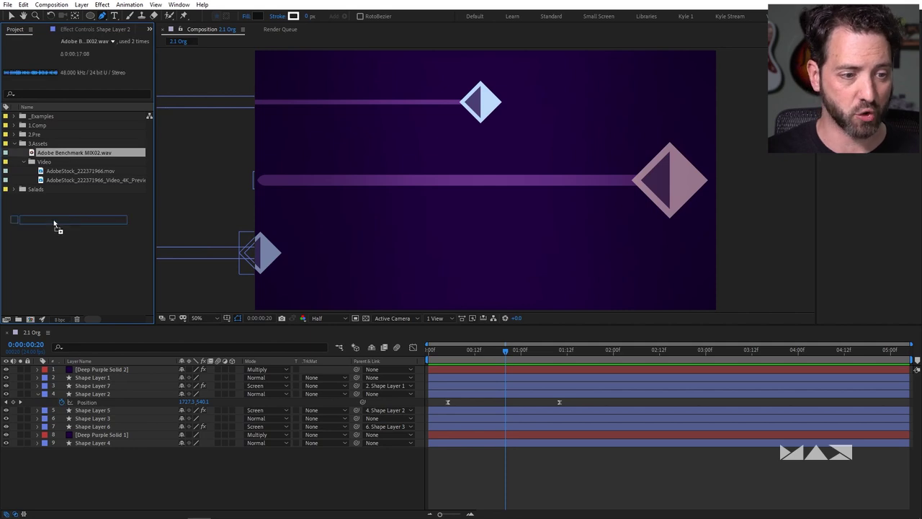
{"action": "left_click", "coordinate": [18, 320]}
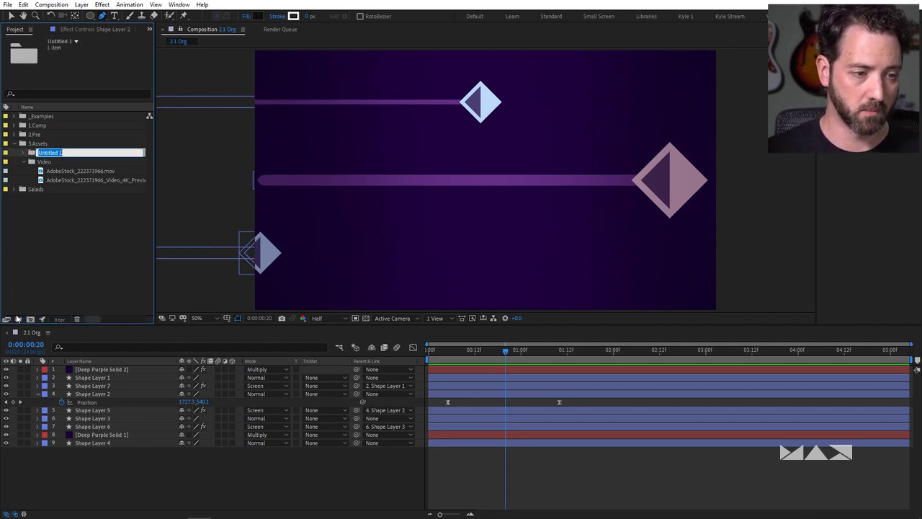
{"action": "type", "text": "Audio"}
{"action": "key", "text": "Return"}
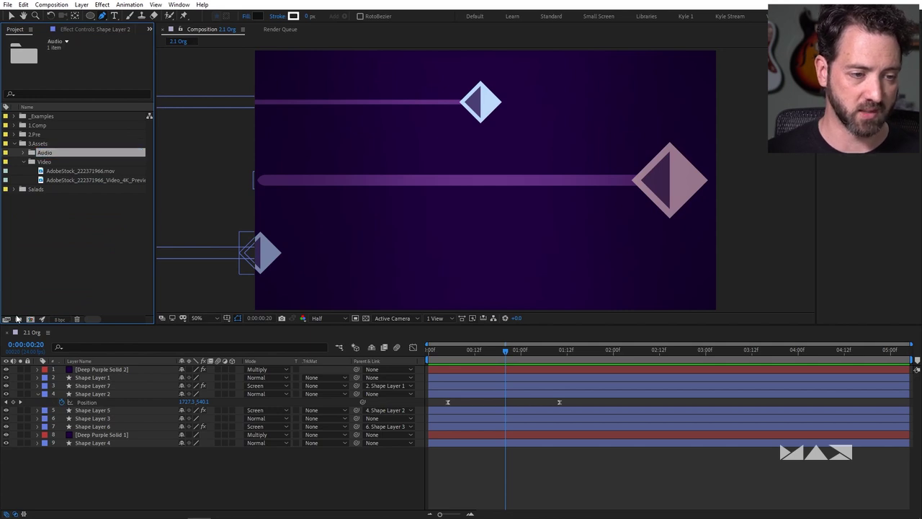
{"action": "left_click", "coordinate": [23, 153]}
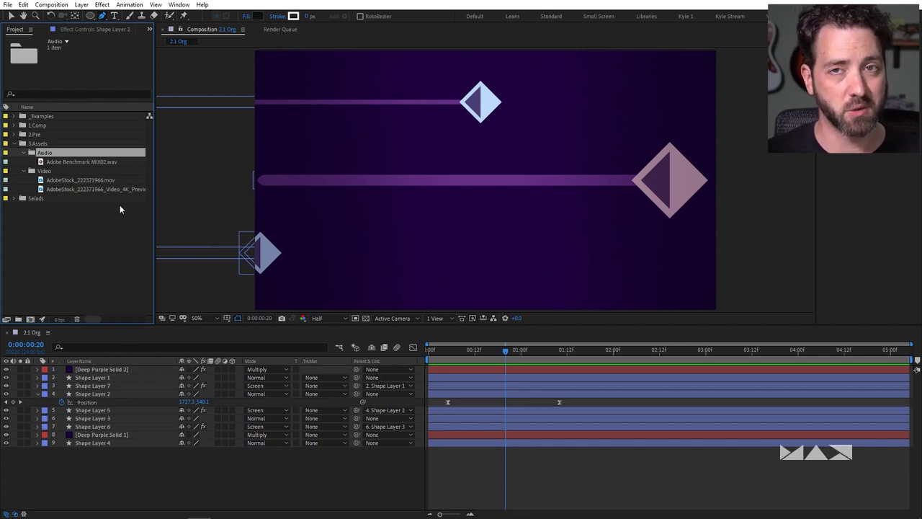
Rename Shape Layer 2 in the 2.1 Org composition as Lead Key
{"action": "left_click", "coordinate": [130, 393]}
{"action": "key", "text": "Return"}
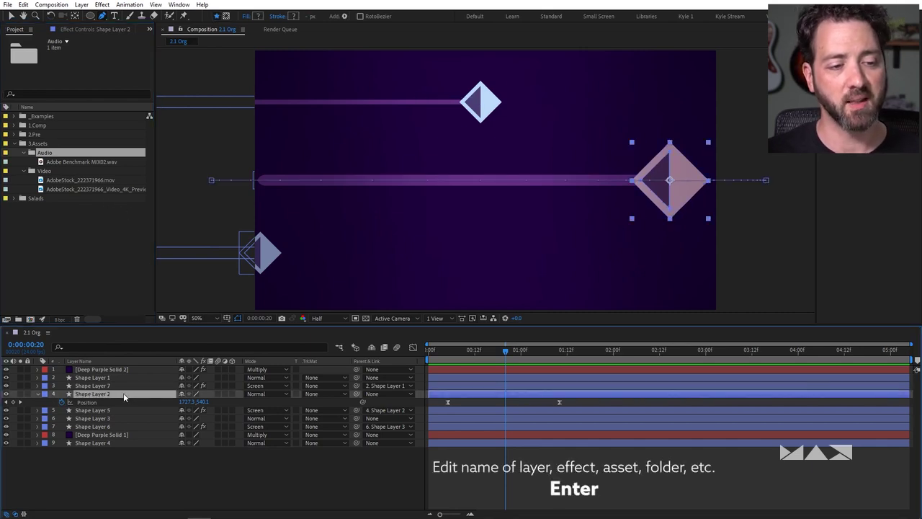
{"action": "key", "text": "Return"}
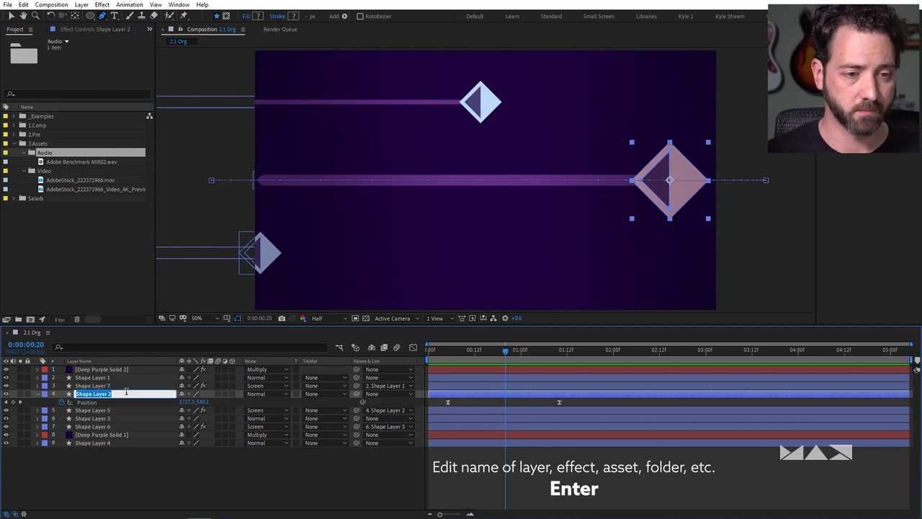
{"action": "type", "text": "Lead Key"}
{"action": "key", "text": "Return"}
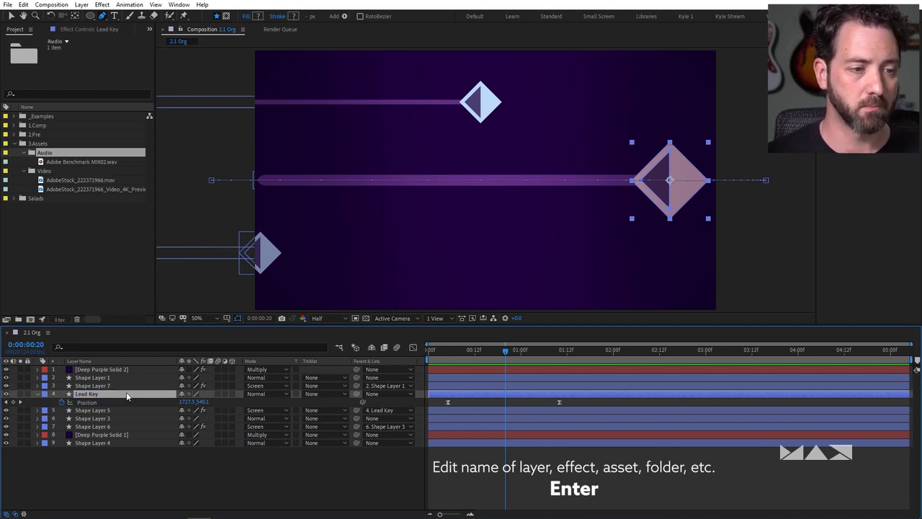
Trim the Lead Key layer to start at its first Position keyframe and end at its last one near 0:00:01:10
{"action": "left_click_drag", "start_coordinate": [448, 350], "coordinate": [528, 353]}
{"action": "left_click_drag", "start_coordinate": [908, 393], "coordinate": [606, 396]}
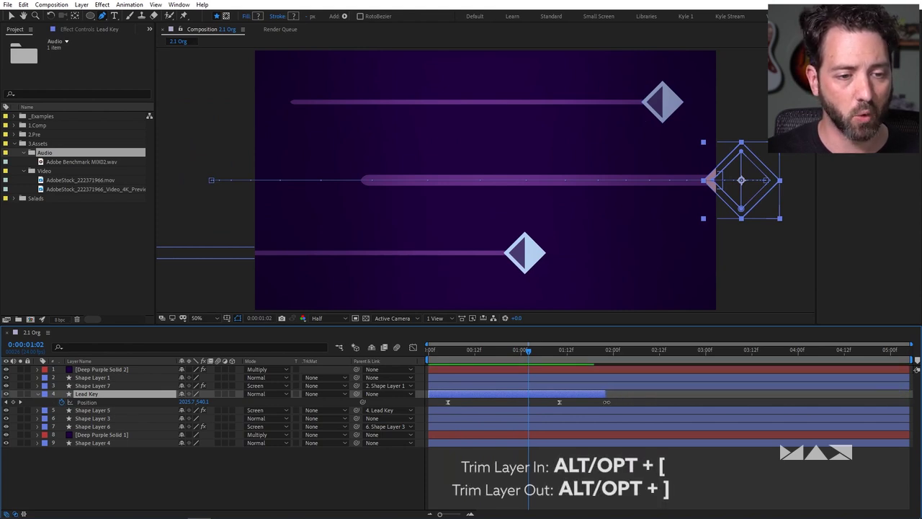
{"action": "left_click", "coordinate": [562, 351]}
{"action": "key", "text": "alt+bracketright"}
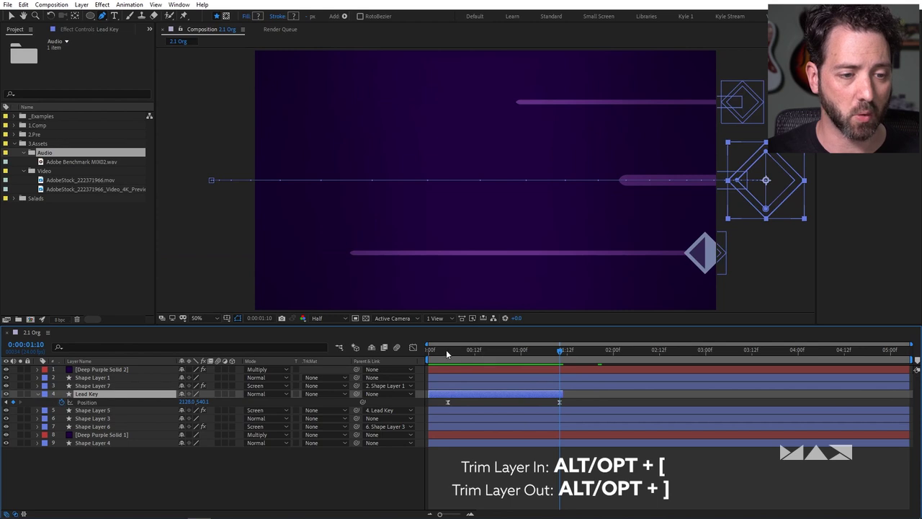
{"action": "left_click", "coordinate": [446, 350]}
{"action": "key", "text": "alt+bracketleft"}
{"action": "left_click", "coordinate": [451, 351]}
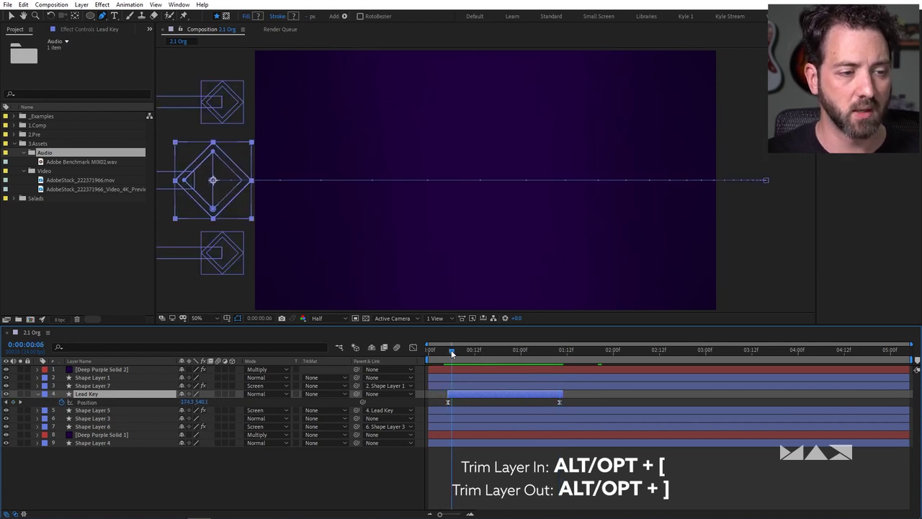
{"action": "left_click_drag", "start_coordinate": [452, 350], "coordinate": [503, 350]}
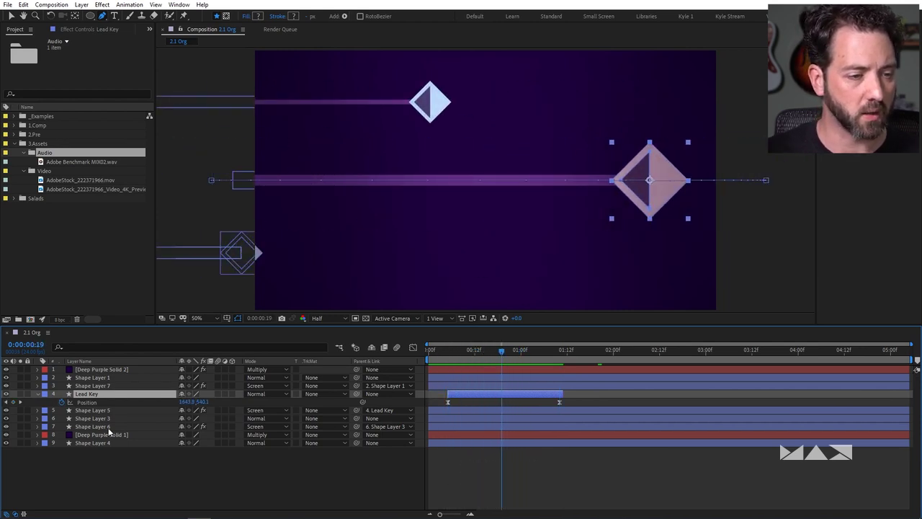
Set the Lead Key layer's label colour to Yellow
{"action": "left_click", "coordinate": [44, 394]}
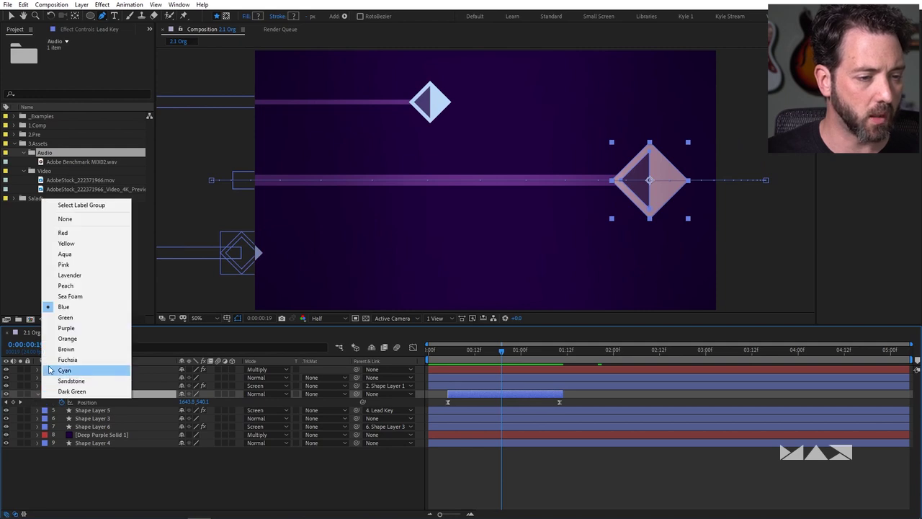
{"action": "left_click", "coordinate": [82, 244]}
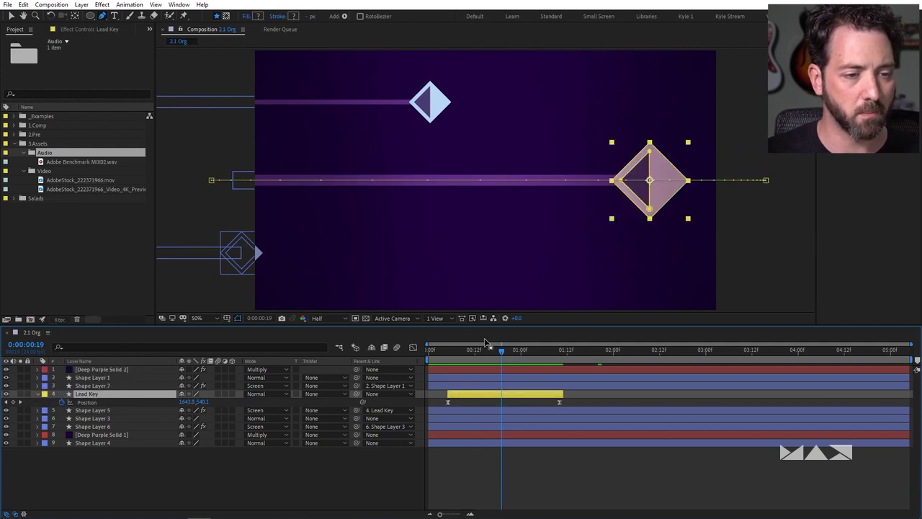
{"action": "mouse_move", "coordinate": [485, 350]}
{"action": "left_mouse_down"}
{"action": "mouse_move", "coordinate": [472, 348]}
{"action": "mouse_move", "coordinate": [489, 347]}
{"action": "left_mouse_up"}
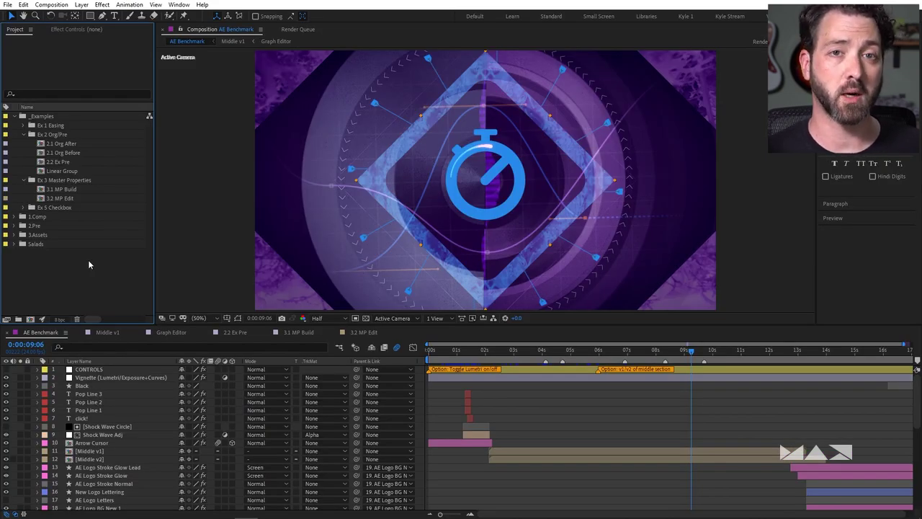
Open the Middle v1 precomp from AE Benchmark, open the Graph Editor precomp nested inside it, and scrub through its animation
{"action": "left_click", "coordinate": [108, 449]}
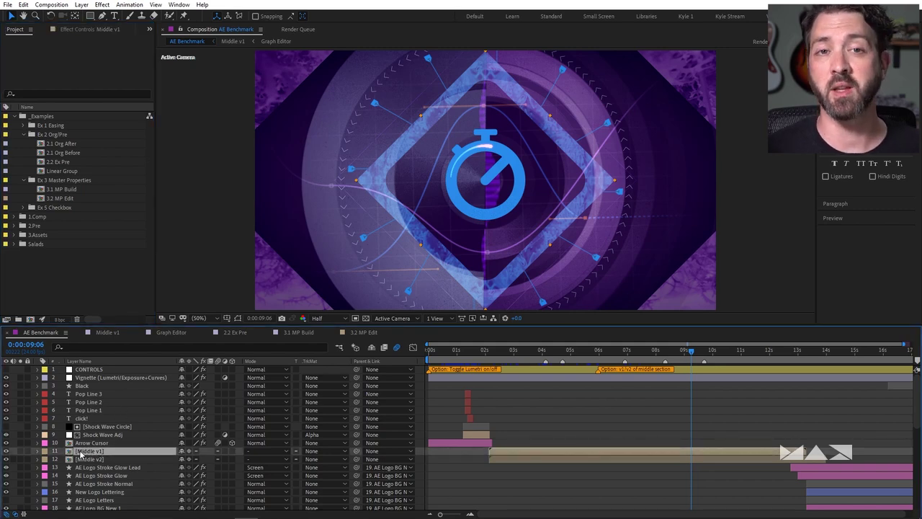
{"action": "double_click", "coordinate": [80, 451]}
{"action": "scroll", "coordinate": [111, 412], "scroll_direction": "down", "scroll_amount": 8}
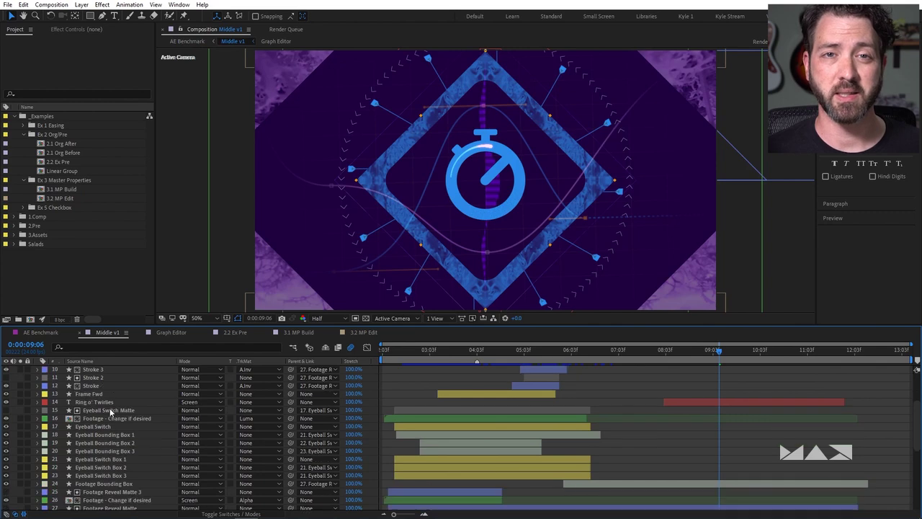
{"action": "scroll", "coordinate": [107, 449], "scroll_direction": "down", "scroll_amount": 3}
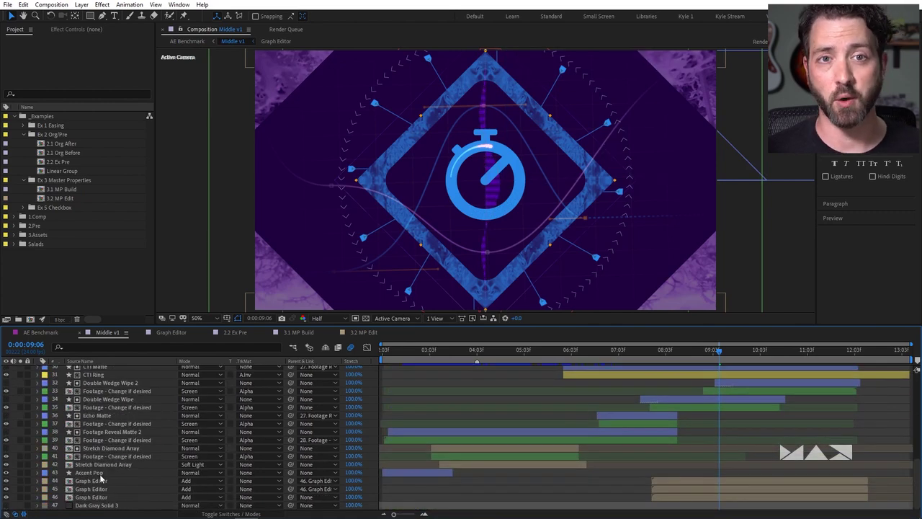
{"action": "double_click", "coordinate": [93, 481]}
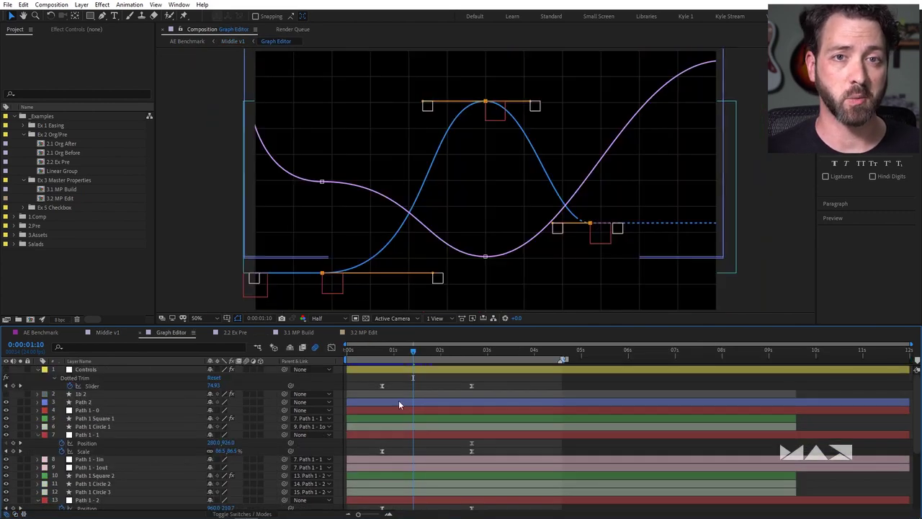
{"action": "left_click_drag", "start_coordinate": [386, 350], "coordinate": [418, 352]}
Navigate back up from the Graph Editor precomp through Middle v1 to AE Benchmark with the Composition Mini-Flowchart
{"action": "key", "text": "Tab"}
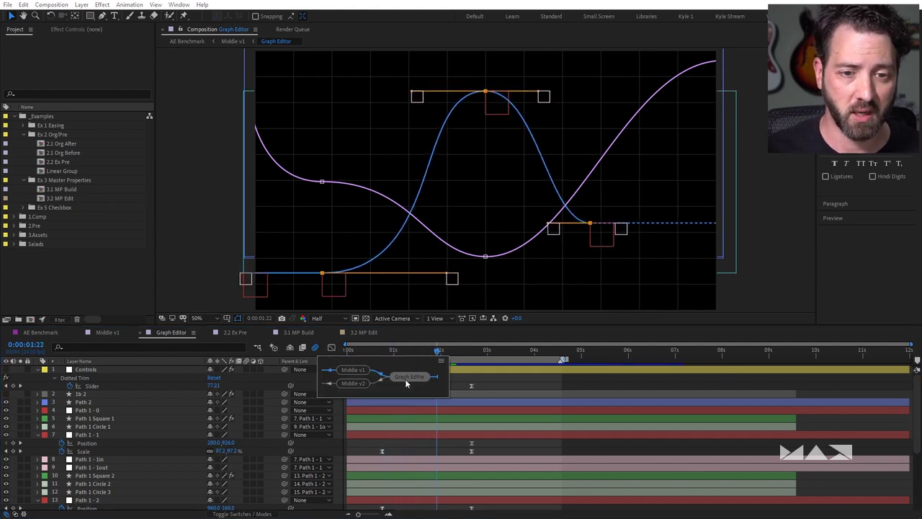
{"action": "left_click", "coordinate": [353, 373]}
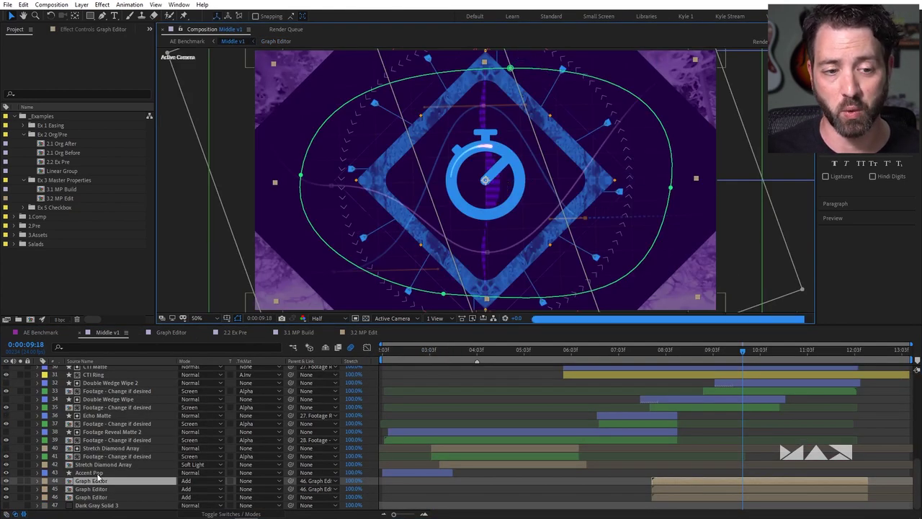
{"action": "key", "text": "Tab"}
{"action": "left_click", "coordinate": [41, 479]}
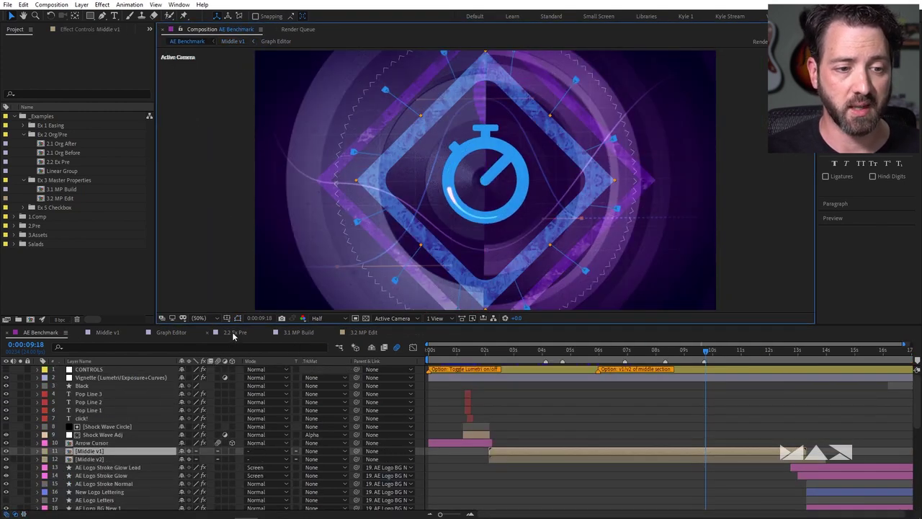
In the 2.2 Ex Pre composition, pre-compose the Linear and Linear Label layers into a new composition named Linear Group
{"action": "left_click", "coordinate": [234, 332]}
{"action": "left_click", "coordinate": [125, 368]}
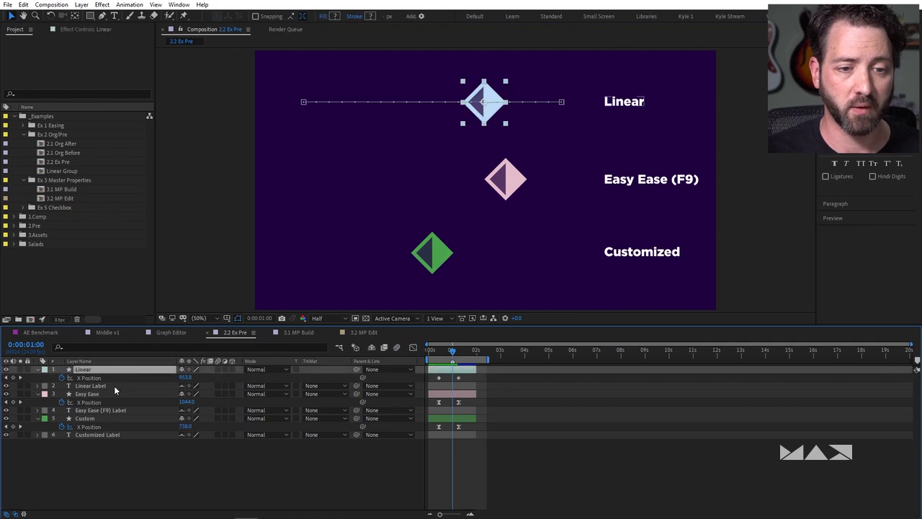
{"action": "left_click", "coordinate": [113, 386], "text": "ctrl"}
{"action": "right_click", "coordinate": [108, 388]}
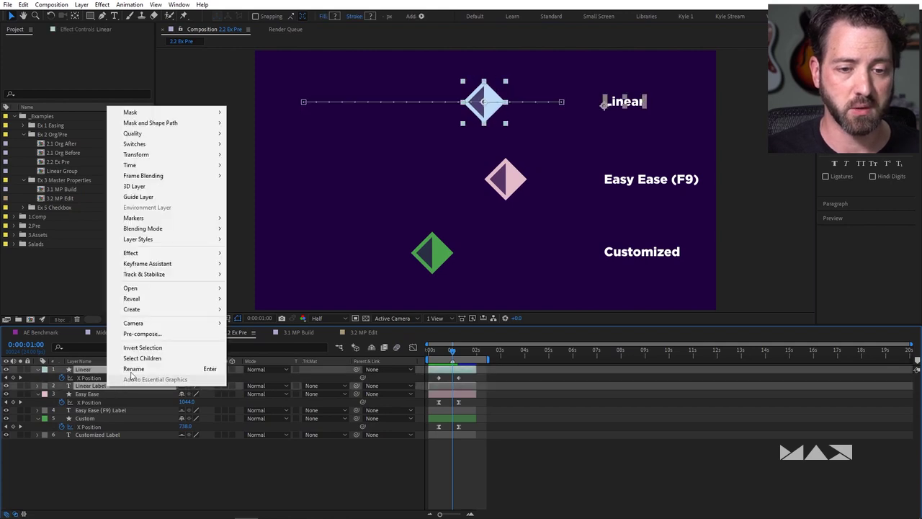
{"action": "left_click", "coordinate": [144, 335]}
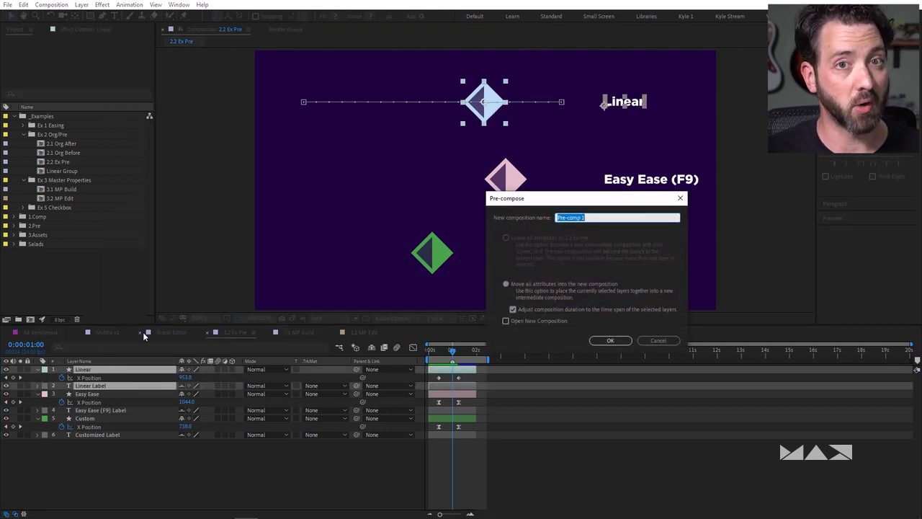
{"action": "type", "text": "Linear Group"}
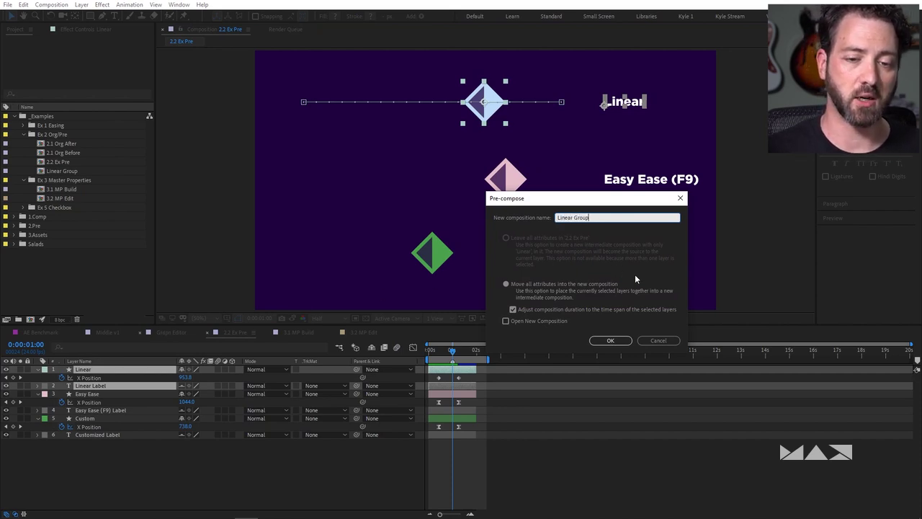
{"action": "left_click", "coordinate": [623, 340]}
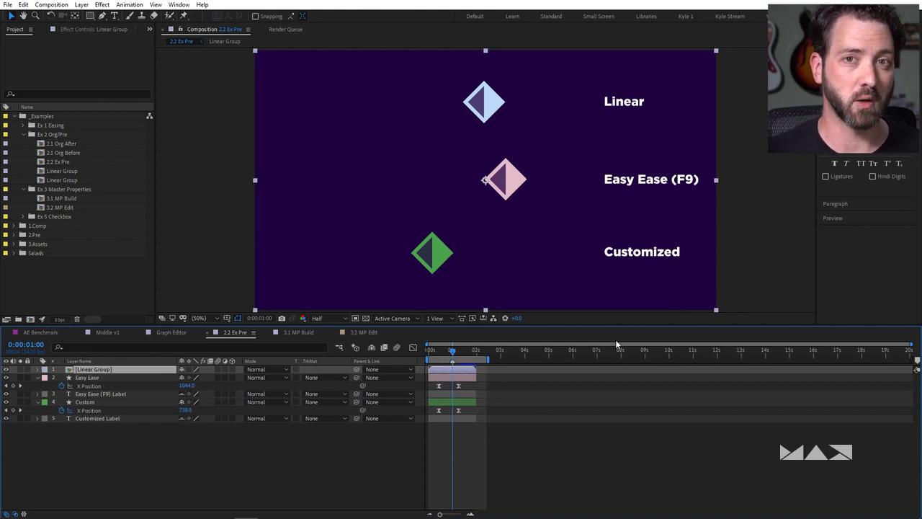
Preview the keyframe animation in the 3.1 MP Build composition and display the Essential Graphics workspace for it
{"action": "left_click", "coordinate": [306, 333]}
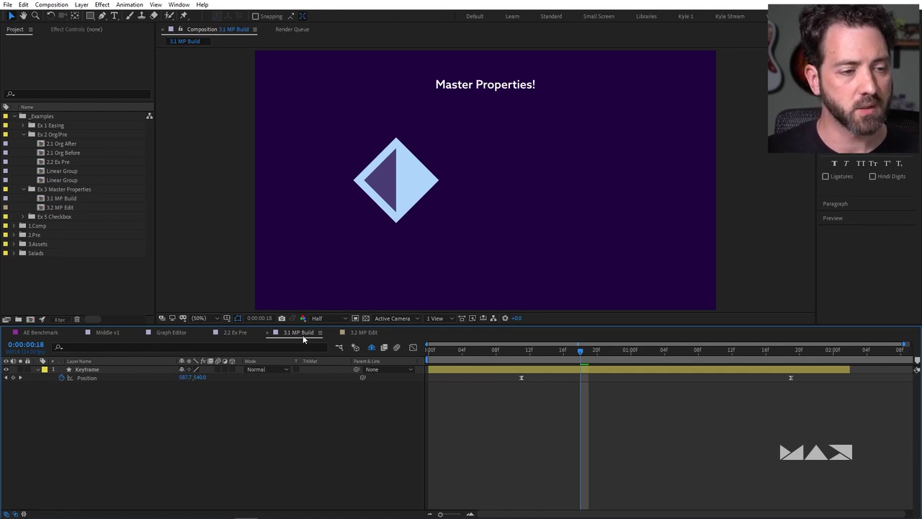
{"action": "left_click_drag", "start_coordinate": [517, 350], "coordinate": [554, 350]}
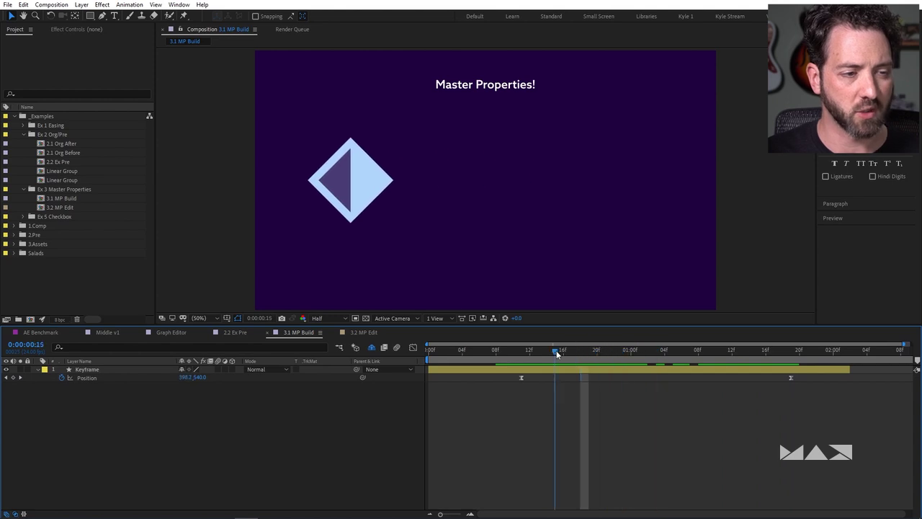
{"action": "left_click", "coordinate": [180, 6]}
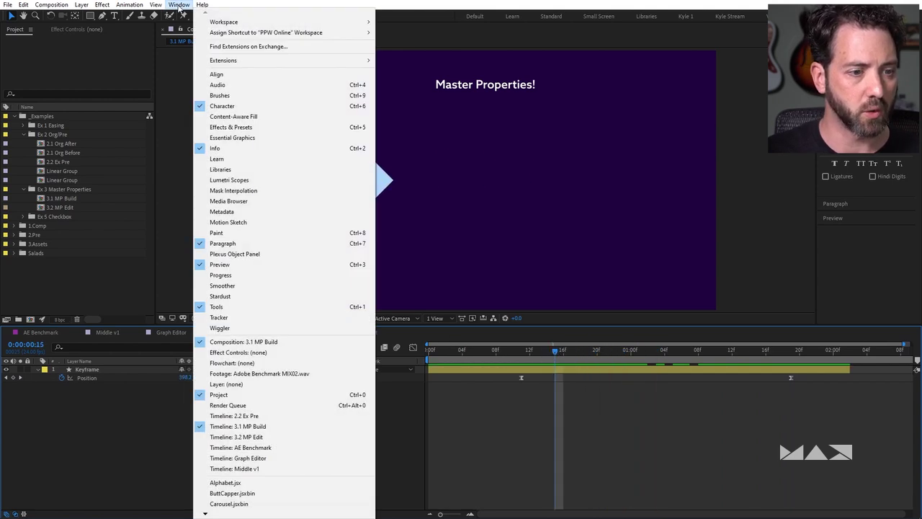
{"action": "left_click", "coordinate": [281, 139]}
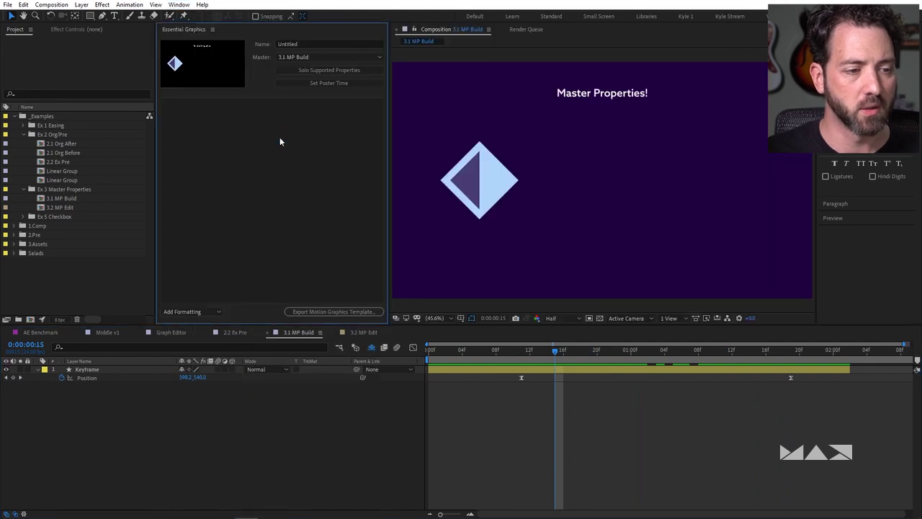
Filter the Keyframe layer's properties by "color" and add the Base fill's Color property to Essential Graphics
{"action": "left_click", "coordinate": [106, 371]}
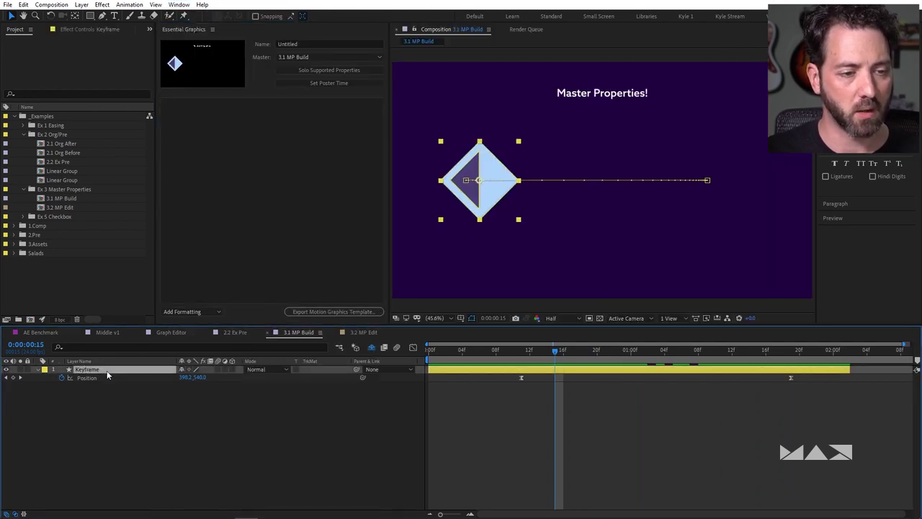
{"action": "left_click", "coordinate": [106, 346]}
{"action": "type", "text": "color"}
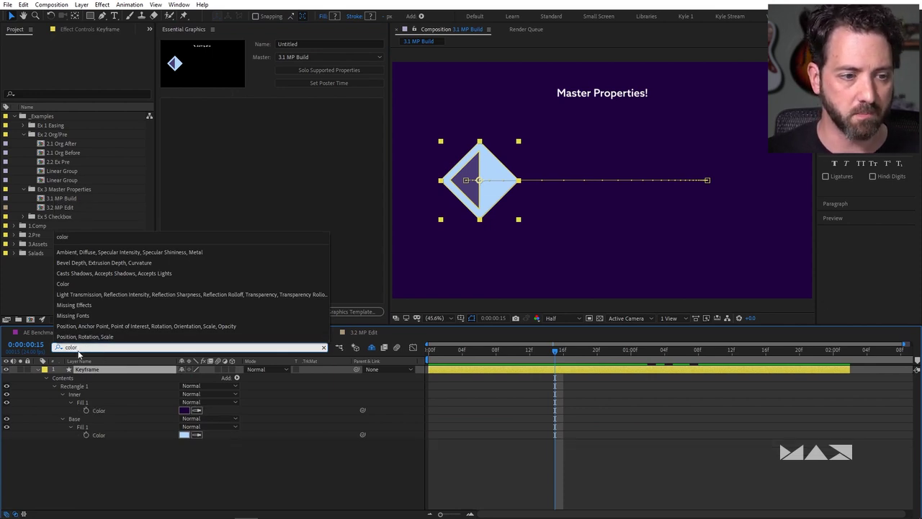
{"action": "left_click", "coordinate": [99, 436]}
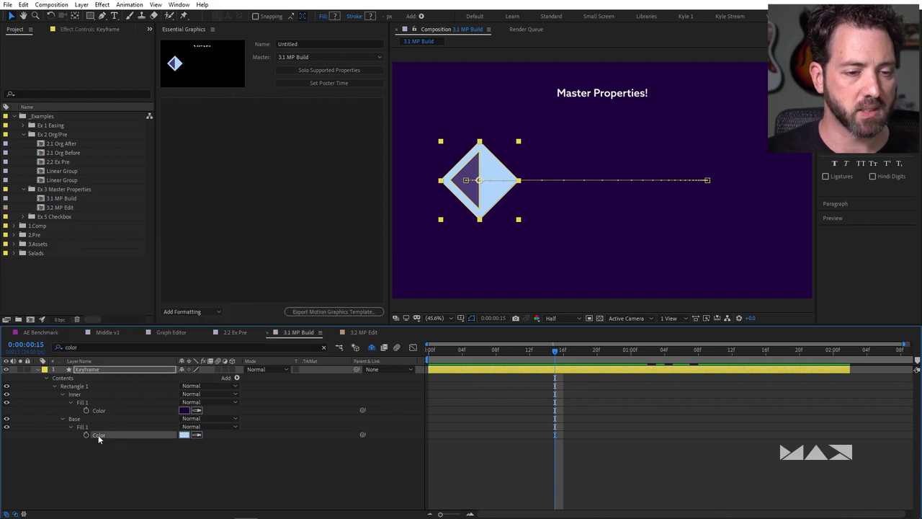
{"action": "left_click_drag", "start_coordinate": [99, 436], "coordinate": [151, 367]}
{"action": "left_click_drag", "start_coordinate": [191, 275], "coordinate": [207, 151]}
Rename the Color property in Essential Graphics as Base Color
{"action": "left_click", "coordinate": [203, 105]}
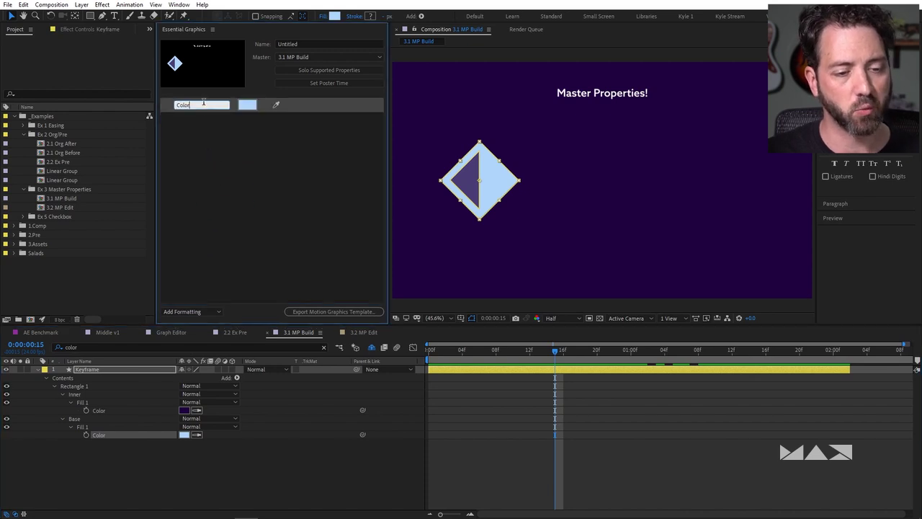
{"action": "type", "text": "Base"}
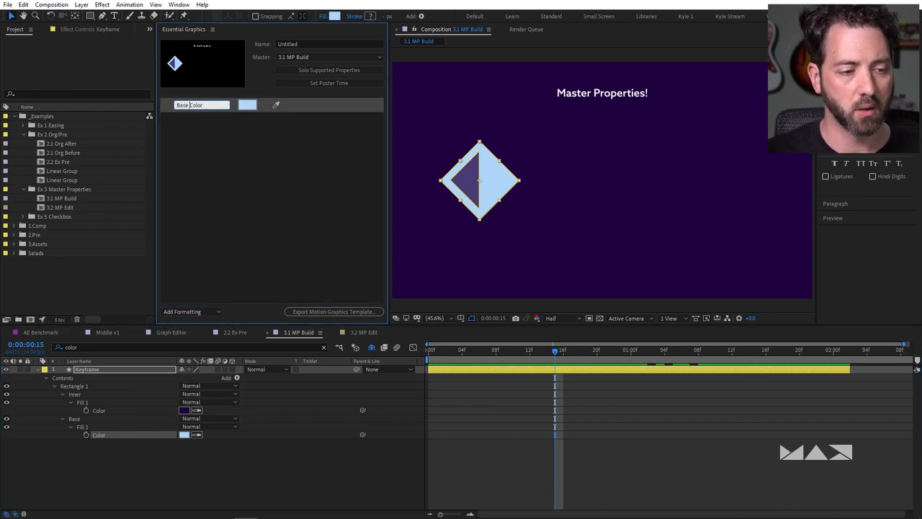
{"action": "key", "text": "Return"}
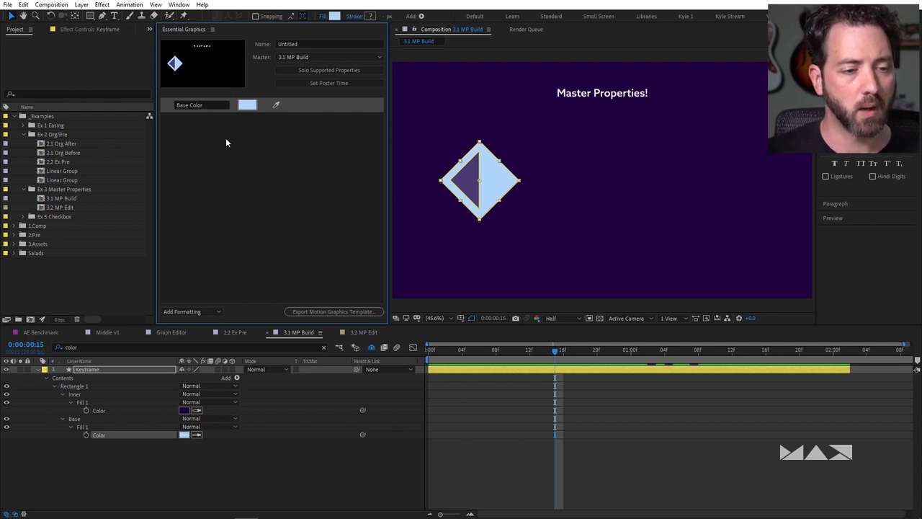
Place the 3.1 MP Build composition as a layer in the 3.2 MP Edit composition and scrub through its motion
{"action": "left_click", "coordinate": [363, 332]}
{"action": "left_click_drag", "start_coordinate": [65, 198], "coordinate": [607, 161]}
{"action": "left_click_drag", "start_coordinate": [620, 351], "coordinate": [470, 352]}
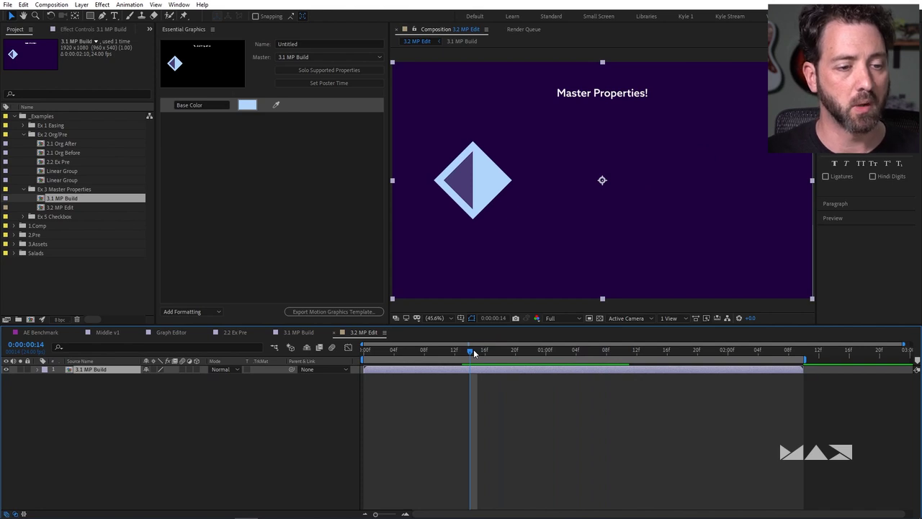
Set the Base Color master property of the nested 3.1 MP Build layer to dark blue and check the source composition
{"action": "left_click", "coordinate": [36, 369]}
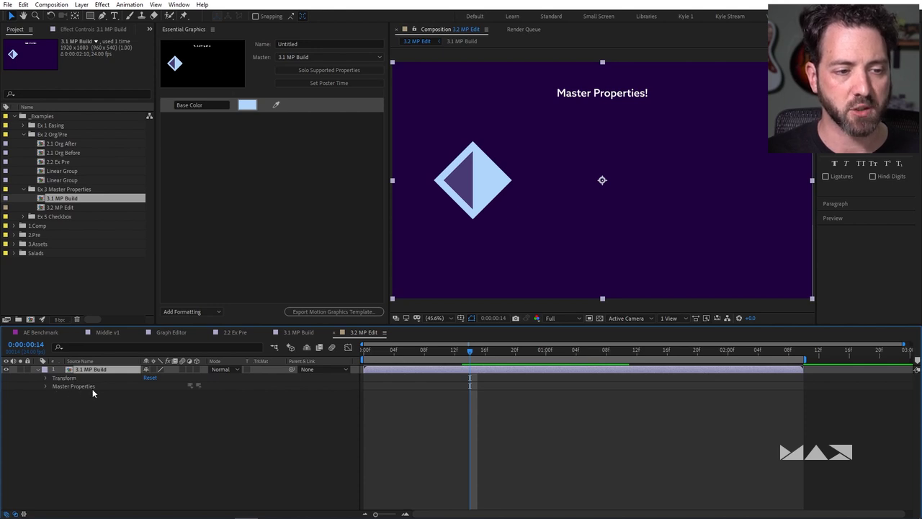
{"action": "left_click", "coordinate": [45, 386]}
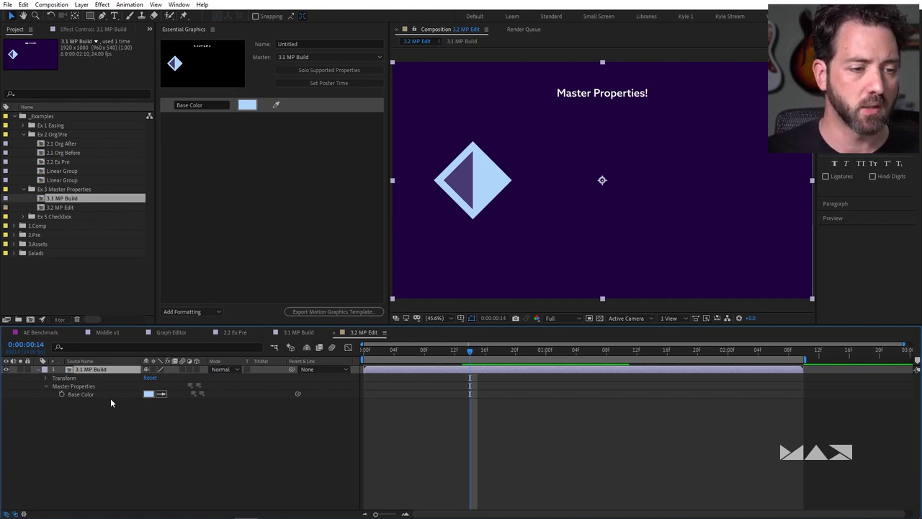
{"action": "left_click", "coordinate": [149, 394]}
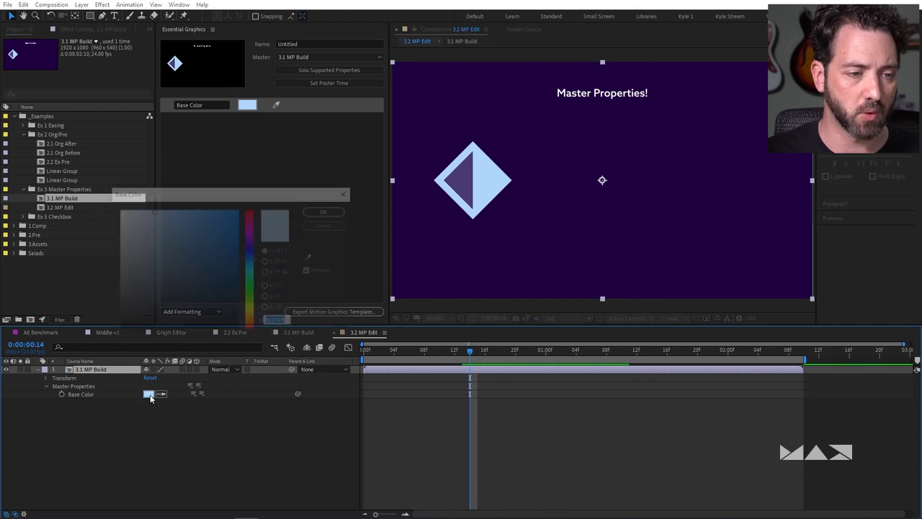
{"action": "mouse_move", "coordinate": [217, 270]}
{"action": "left_mouse_down"}
{"action": "mouse_move", "coordinate": [219, 288]}
{"action": "mouse_move", "coordinate": [245, 263]}
{"action": "left_mouse_up"}
{"action": "left_click", "coordinate": [321, 209]}
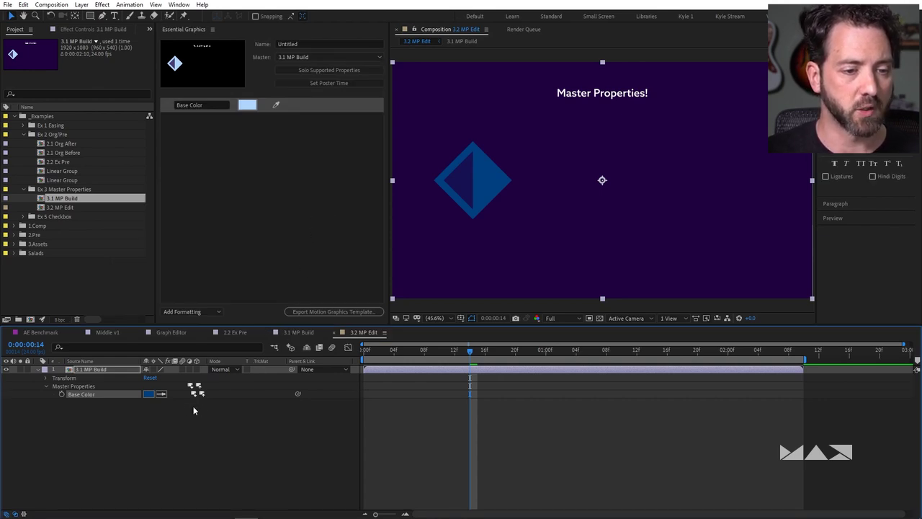
{"action": "left_click", "coordinate": [297, 333]}
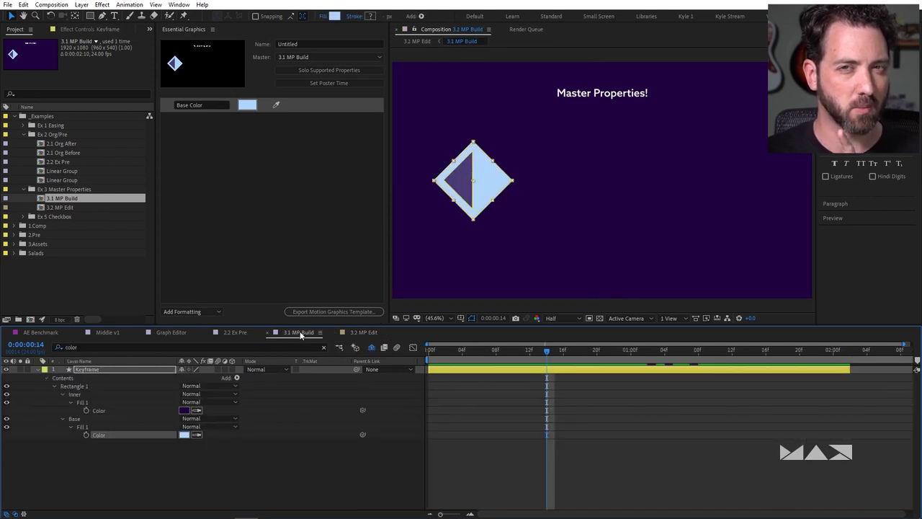
In 3.2 MP Edit, try pulling the source Base Color into the nested layer, revert it, and push the dark blue to the source composition
{"action": "left_click", "coordinate": [358, 332]}
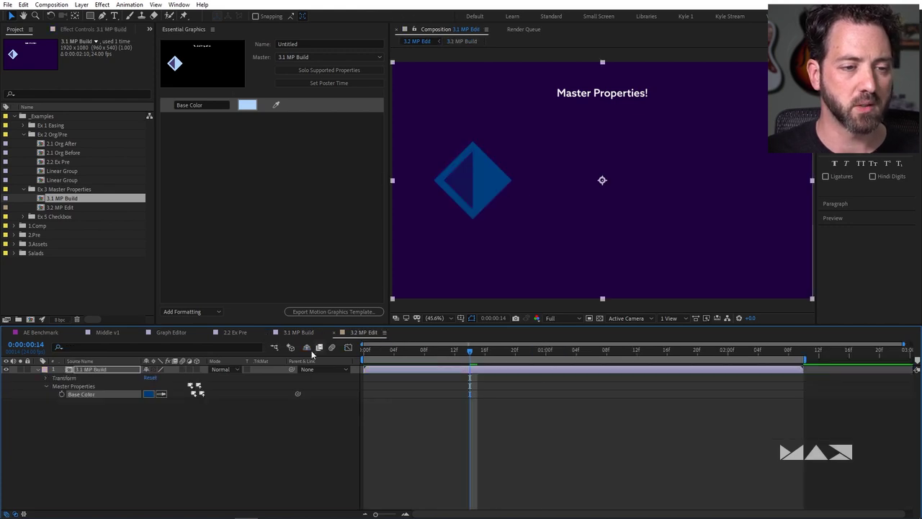
{"action": "left_click", "coordinate": [193, 395]}
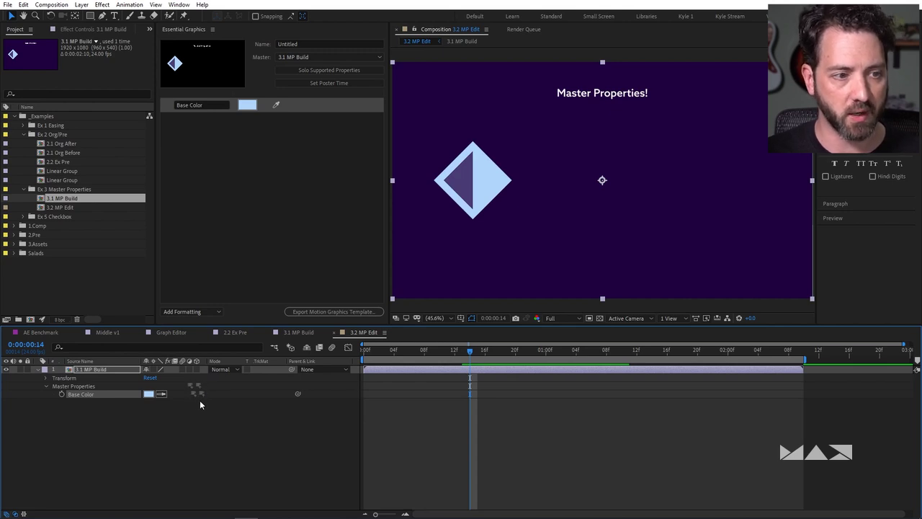
{"action": "left_click", "coordinate": [197, 401]}
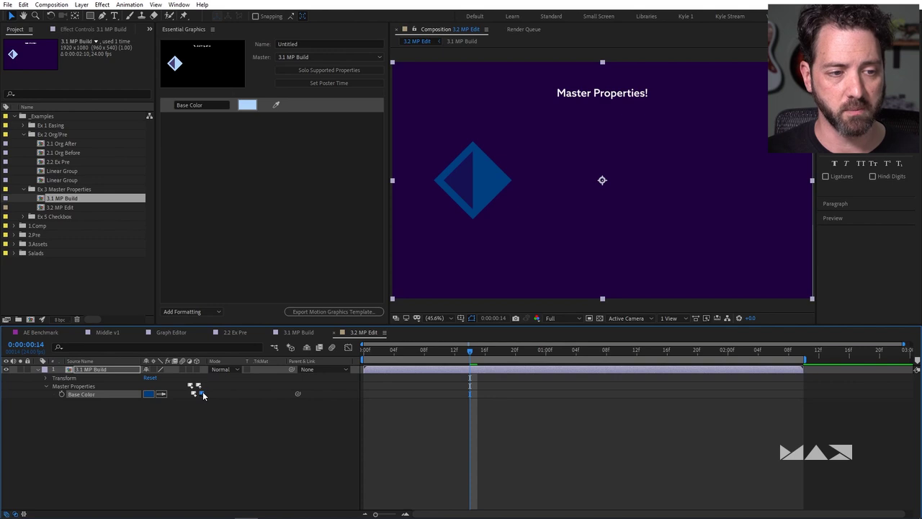
{"action": "left_click", "coordinate": [201, 393]}
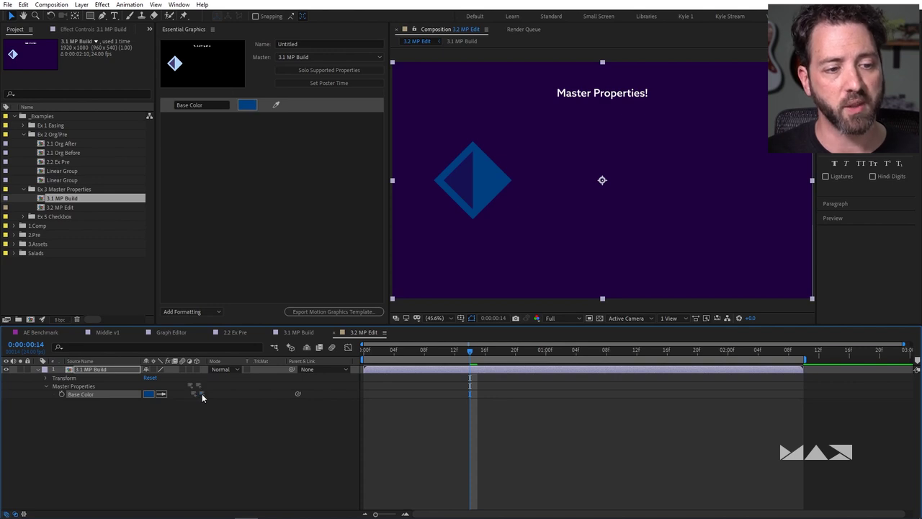
Set the Keyframe layer's Base fill color in the 3.1 MP Build composition to light blue (96C7F9)
{"action": "left_click", "coordinate": [295, 332]}
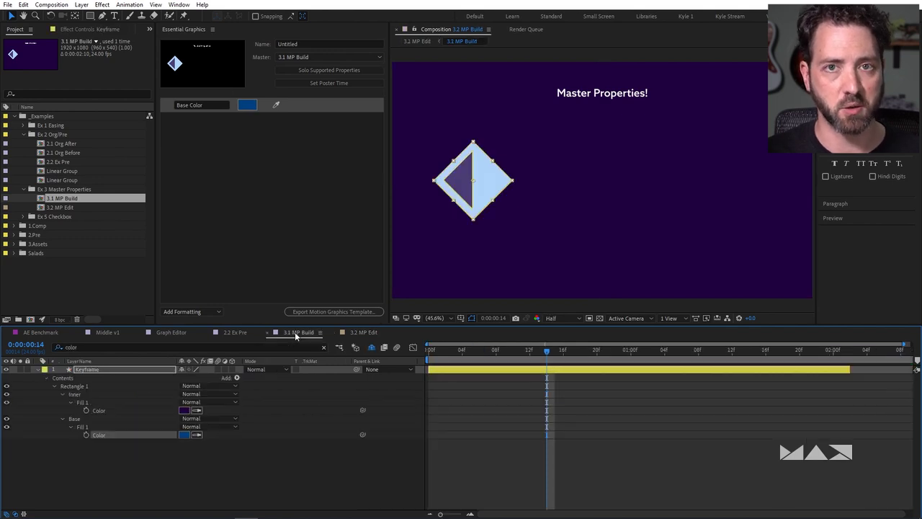
{"action": "left_click", "coordinate": [189, 436]}
{"action": "left_click_drag", "start_coordinate": [194, 279], "coordinate": [177, 211]}
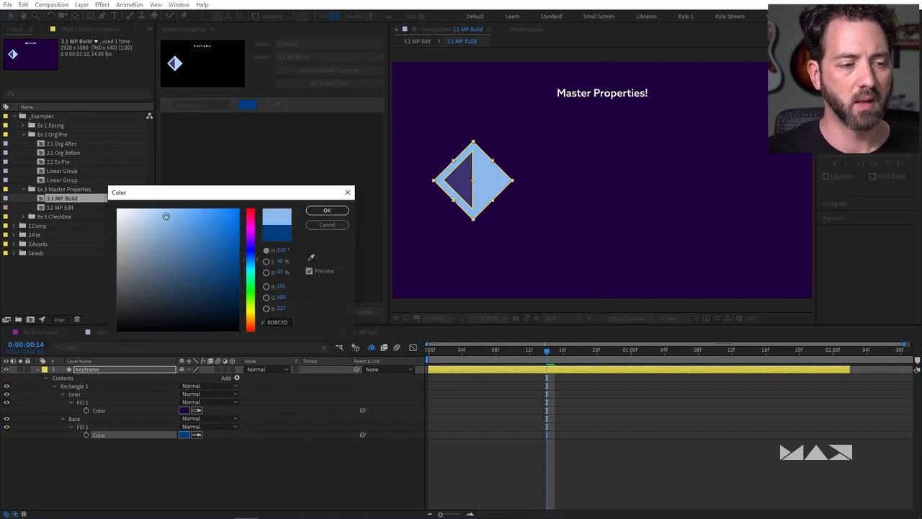
{"action": "left_click", "coordinate": [327, 211]}
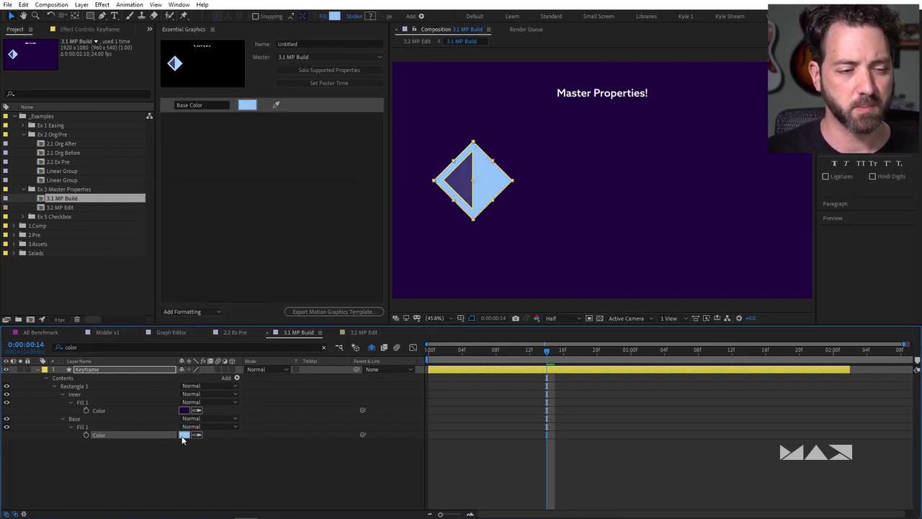
Reveal the Keyframe layer's keyframed Position property, add it to Essential Graphics, and accept the keyframe warning
{"action": "key", "text": "u"}
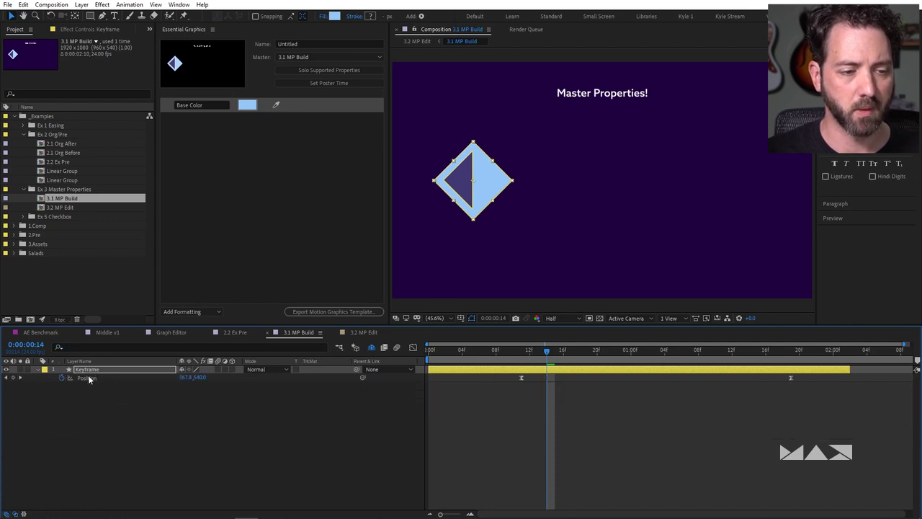
{"action": "left_click_drag", "start_coordinate": [88, 377], "coordinate": [214, 243]}
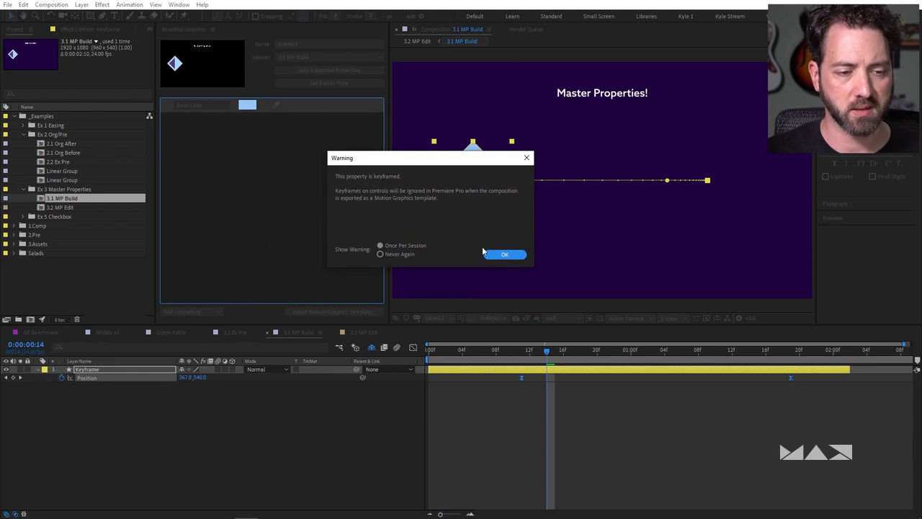
{"action": "left_click", "coordinate": [504, 255]}
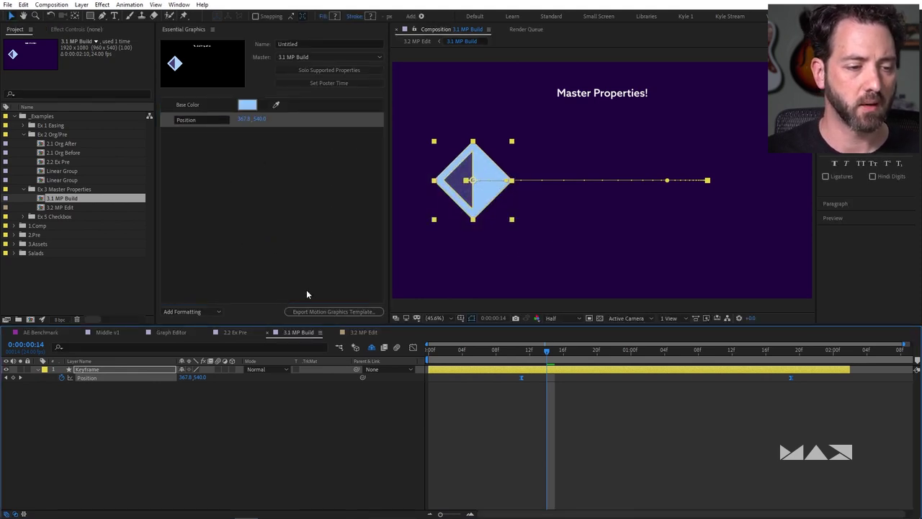
In 3.2 MP Edit, retime the nested layer's Position keyframes to about 0:18 and 1:04, and scrub through the motion
{"action": "left_click", "coordinate": [360, 332]}
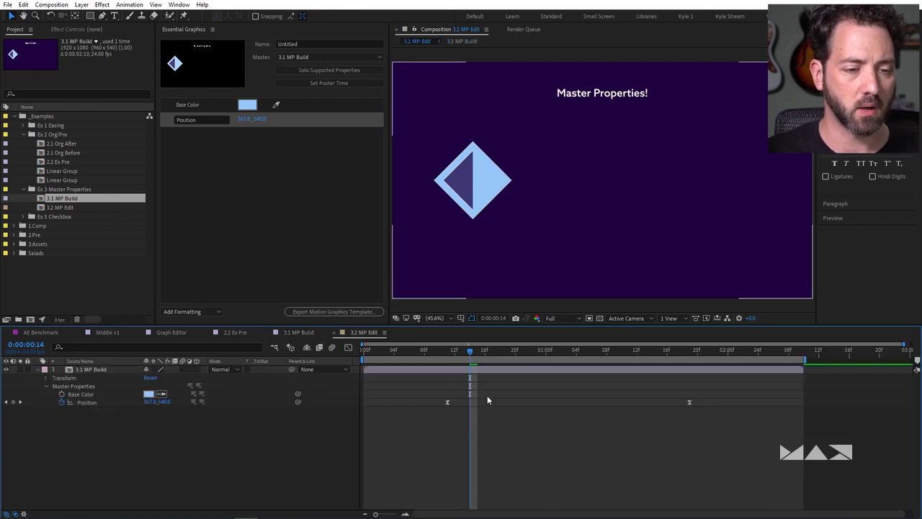
{"action": "left_click_drag", "start_coordinate": [467, 351], "coordinate": [490, 351]}
{"action": "left_click_drag", "start_coordinate": [689, 403], "coordinate": [578, 404]}
{"action": "left_click_drag", "start_coordinate": [447, 402], "coordinate": [499, 402]}
{"action": "left_click_drag", "start_coordinate": [493, 351], "coordinate": [472, 351]}
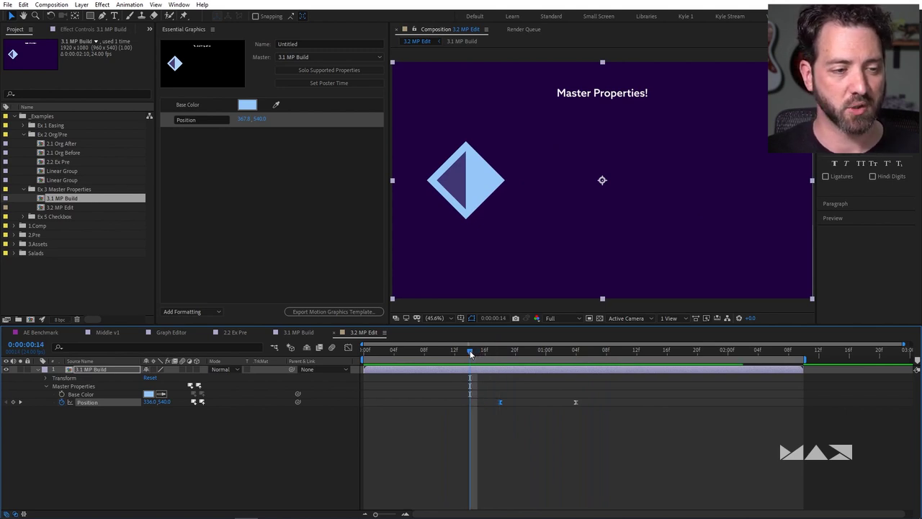
Scale the nested 3.1 MP Build layer to about half size, duplicate it, and place one instance in the frame's lower-right area
{"action": "left_click_drag", "start_coordinate": [394, 63], "coordinate": [447, 96]}
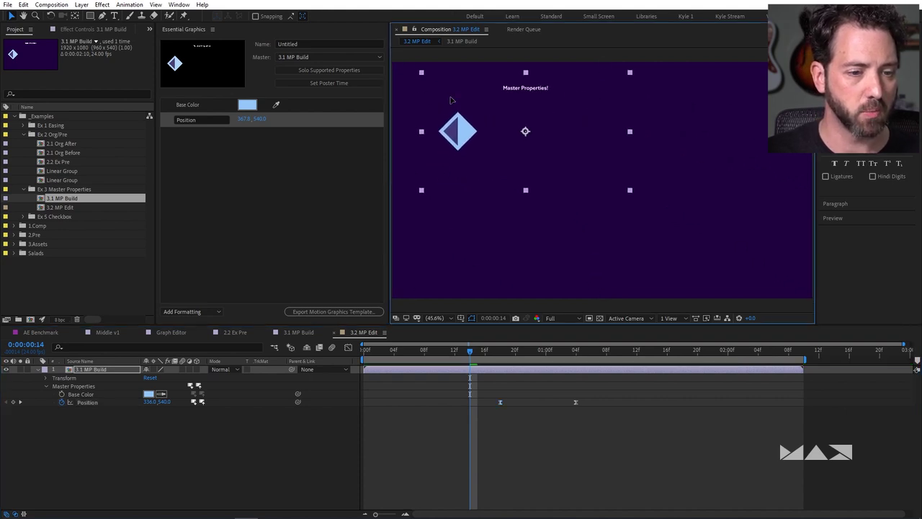
{"action": "left_click", "coordinate": [88, 371]}
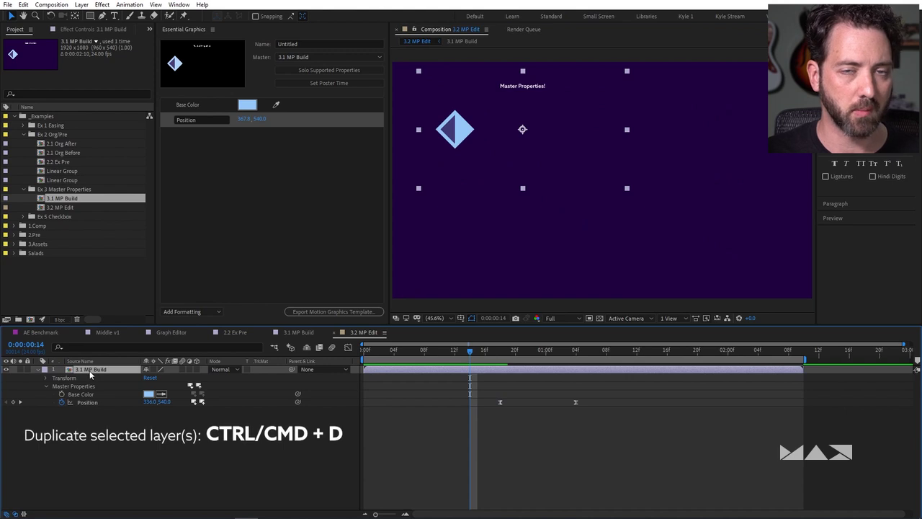
{"action": "key", "text": "ctrl+d"}
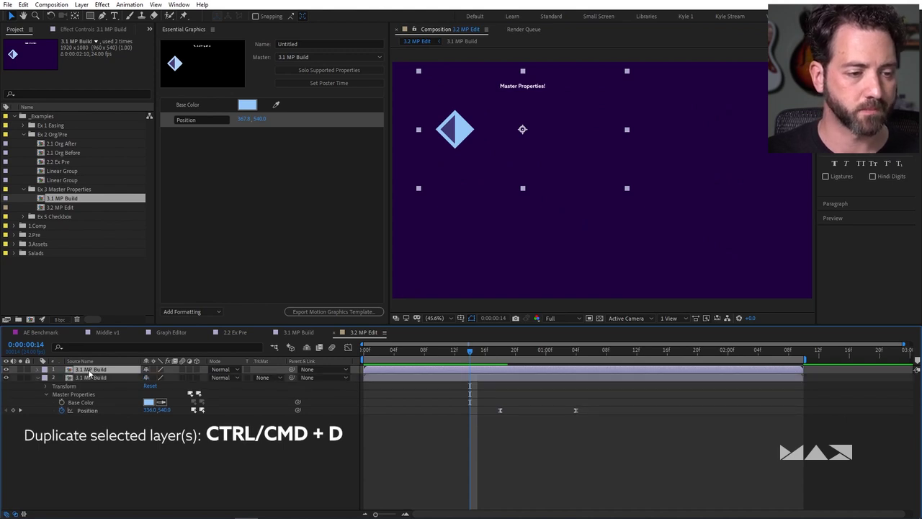
{"action": "left_click", "coordinate": [90, 377]}
{"action": "left_click_drag", "start_coordinate": [595, 166], "coordinate": [710, 259]}
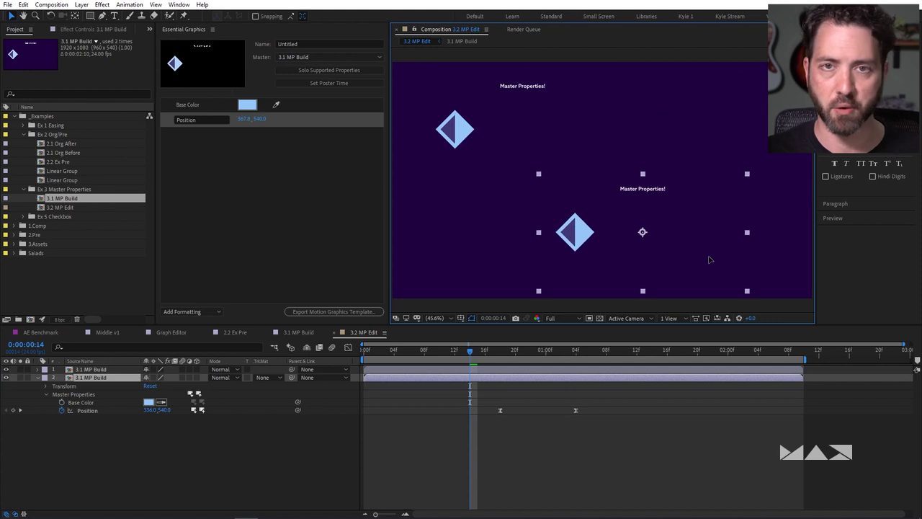
Retime the upper diamond's Position keyframes to about 0:13 and 1:10, and the lower diamond's to about 1:05 and 1:16
{"action": "left_click", "coordinate": [516, 370]}
{"action": "key", "text": "u"}
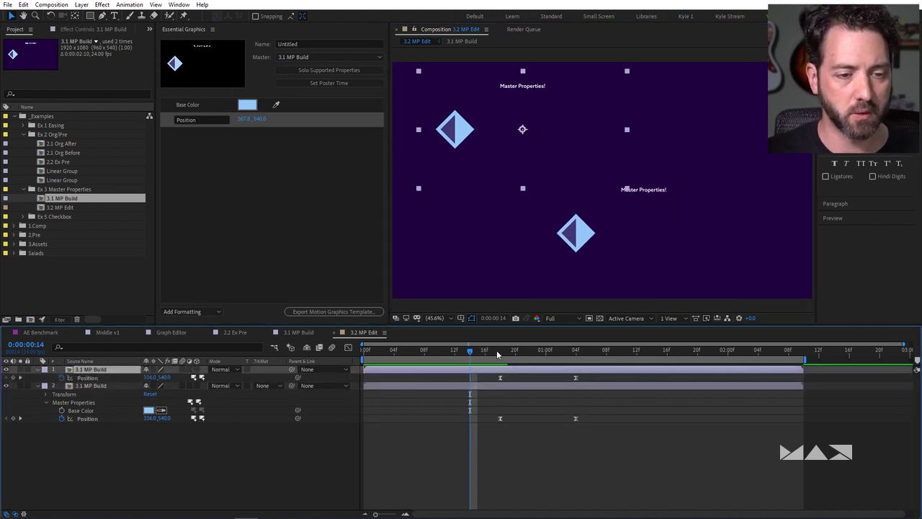
{"action": "left_click_drag", "start_coordinate": [504, 351], "coordinate": [460, 377]}
{"action": "left_click_drag", "start_coordinate": [580, 380], "coordinate": [624, 379]}
{"action": "left_click_drag", "start_coordinate": [574, 417], "coordinate": [666, 418]}
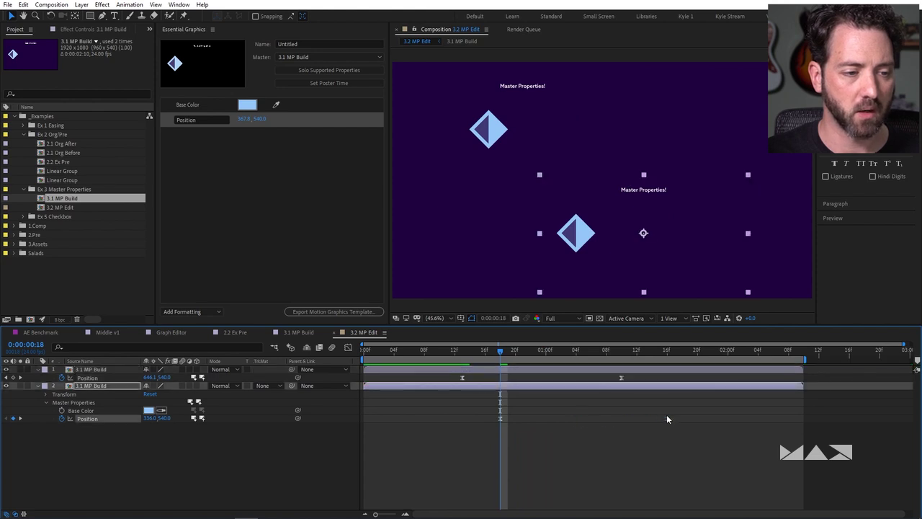
{"action": "left_click_drag", "start_coordinate": [506, 418], "coordinate": [583, 418]}
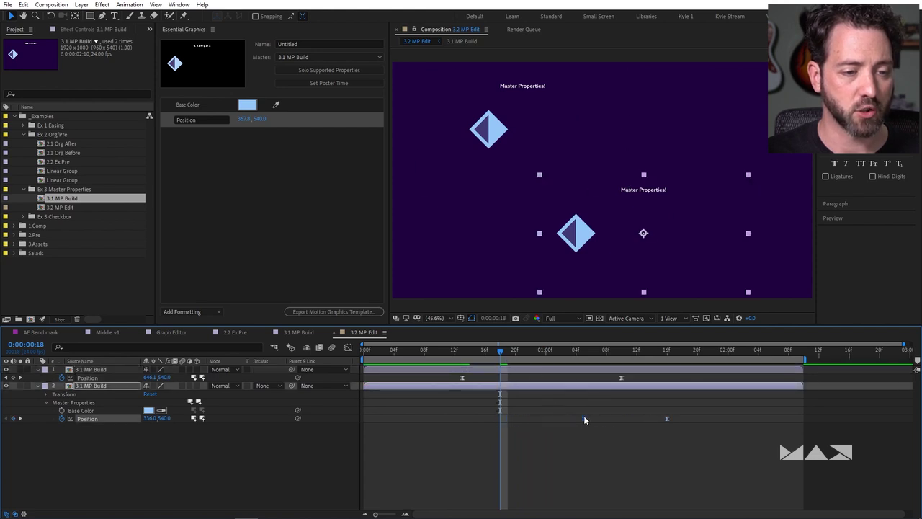
Set the Base Color master property of the lower diamond's nested layer to bright green
{"action": "left_click", "coordinate": [154, 410]}
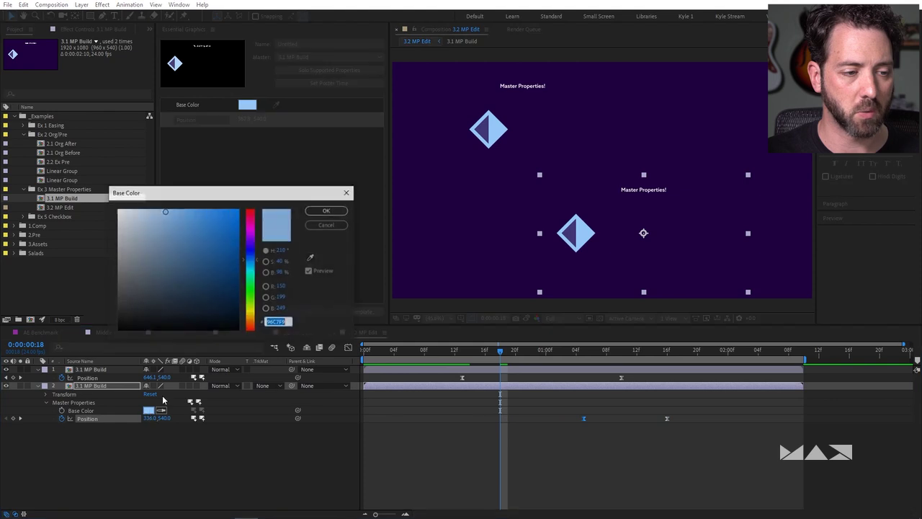
{"action": "left_click", "coordinate": [234, 261]}
{"action": "left_click", "coordinate": [252, 281]}
{"action": "left_click_drag", "start_coordinate": [253, 282], "coordinate": [253, 293]}
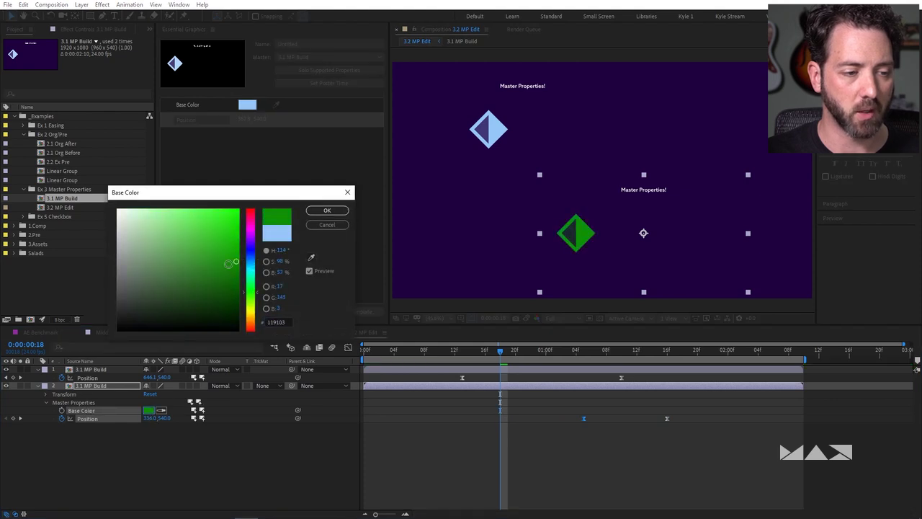
{"action": "left_click", "coordinate": [239, 210]}
{"action": "left_click", "coordinate": [327, 211]}
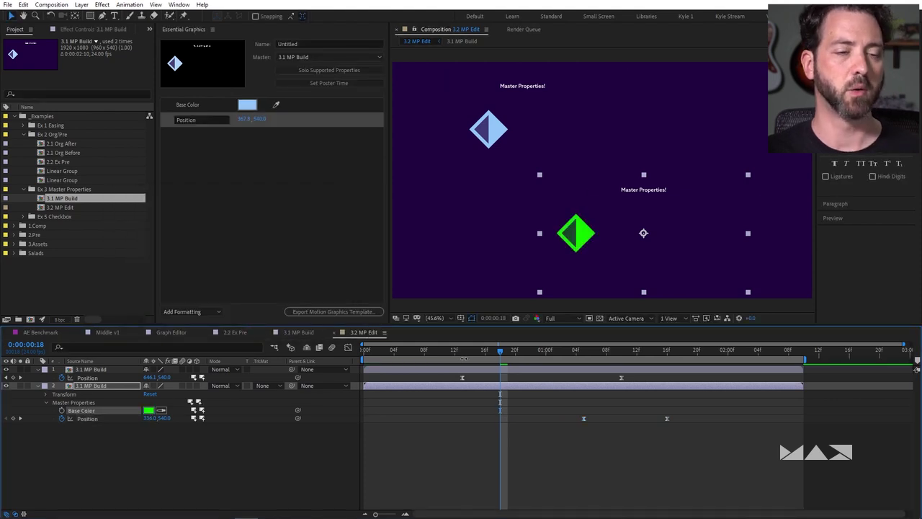
Preview the two differently timed instances in 3.2 MP Edit and compare them with the source motion in 3.1 MP Build
{"action": "mouse_move", "coordinate": [464, 351]}
{"action": "left_mouse_down"}
{"action": "mouse_move", "coordinate": [446, 351]}
{"action": "mouse_move", "coordinate": [687, 349]}
{"action": "mouse_move", "coordinate": [451, 356]}
{"action": "left_mouse_up"}
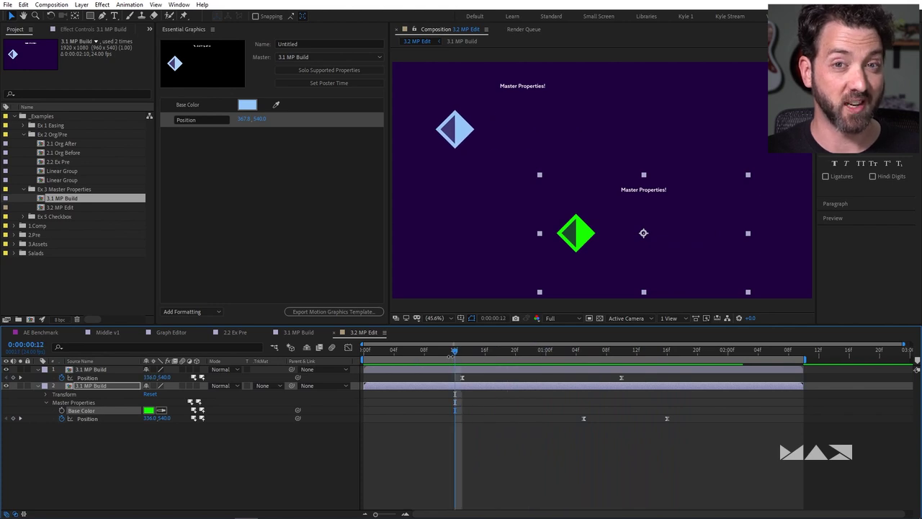
{"action": "left_click", "coordinate": [318, 333]}
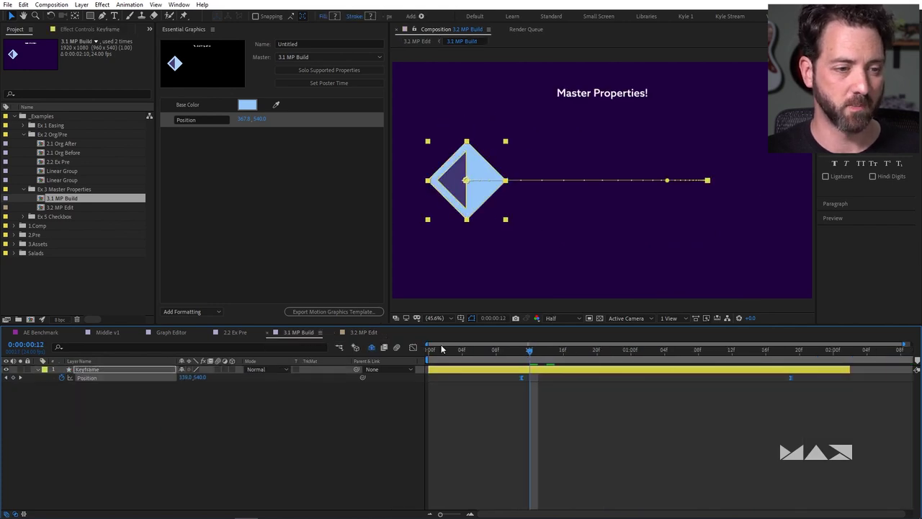
{"action": "left_click", "coordinate": [530, 350]}
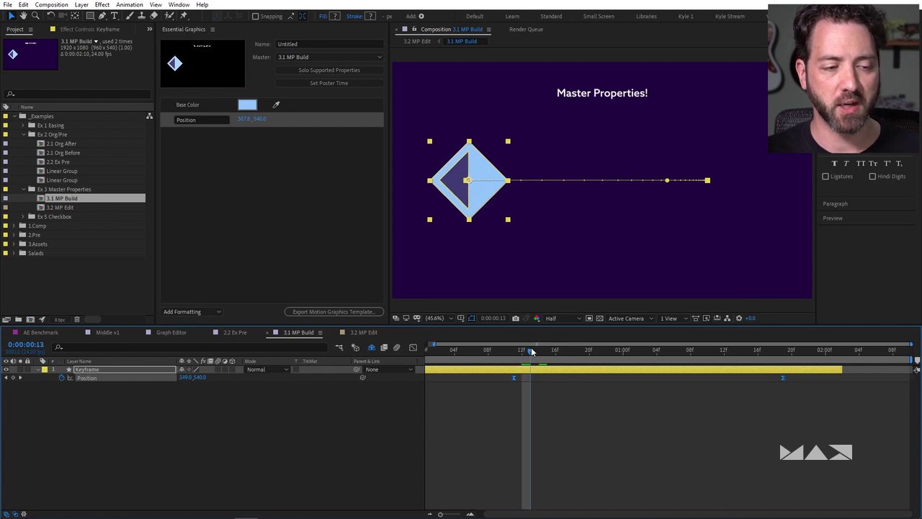
{"action": "mouse_move", "coordinate": [530, 350]}
{"action": "left_mouse_down"}
{"action": "mouse_move", "coordinate": [733, 346]}
{"action": "mouse_move", "coordinate": [517, 353]}
{"action": "left_mouse_up"}
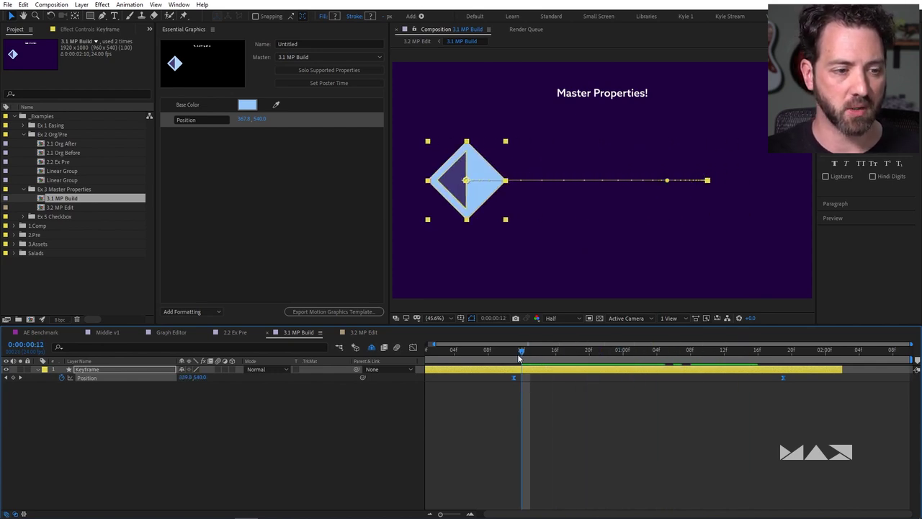
{"action": "left_click", "coordinate": [364, 332]}
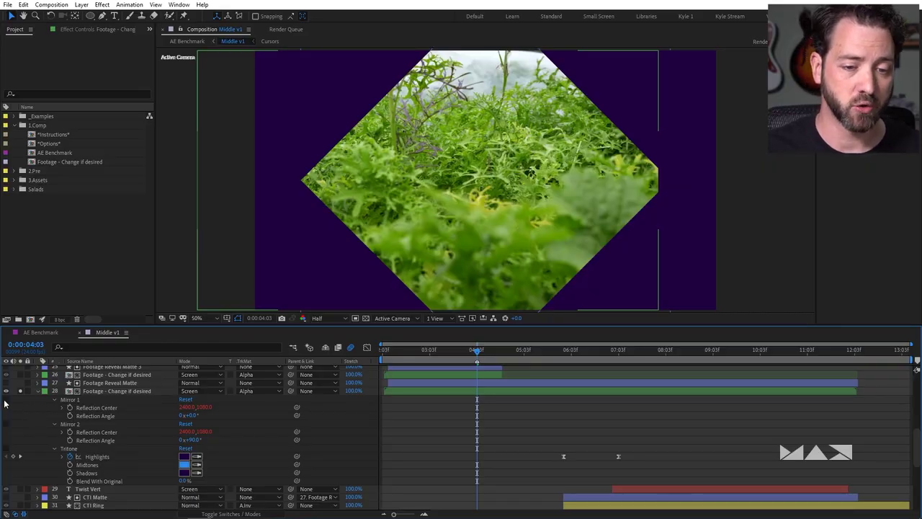
Enable the Mirror 1, Mirror 2 and Tritone effects on the soloed footage layer 28 in Middle v1, and unsolo the layer
{"action": "left_click", "coordinate": [6, 399]}
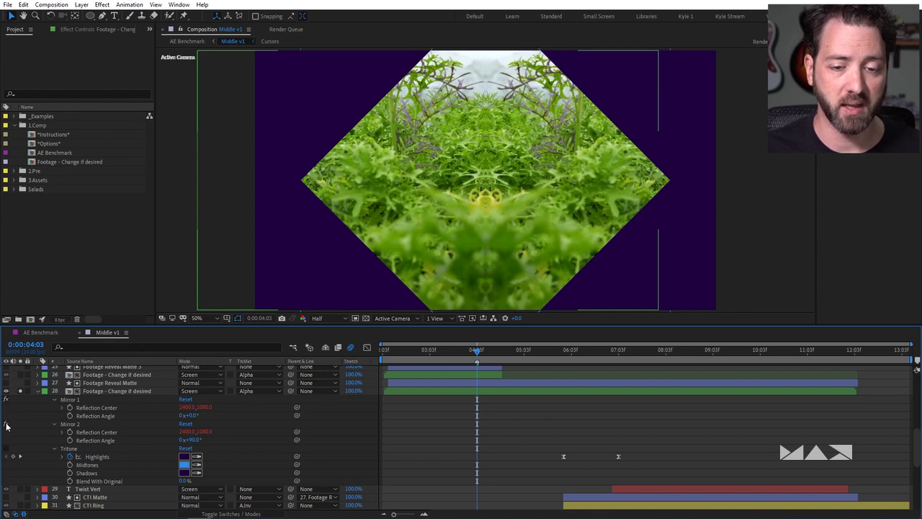
{"action": "left_click", "coordinate": [6, 425]}
{"action": "left_click", "coordinate": [6, 448]}
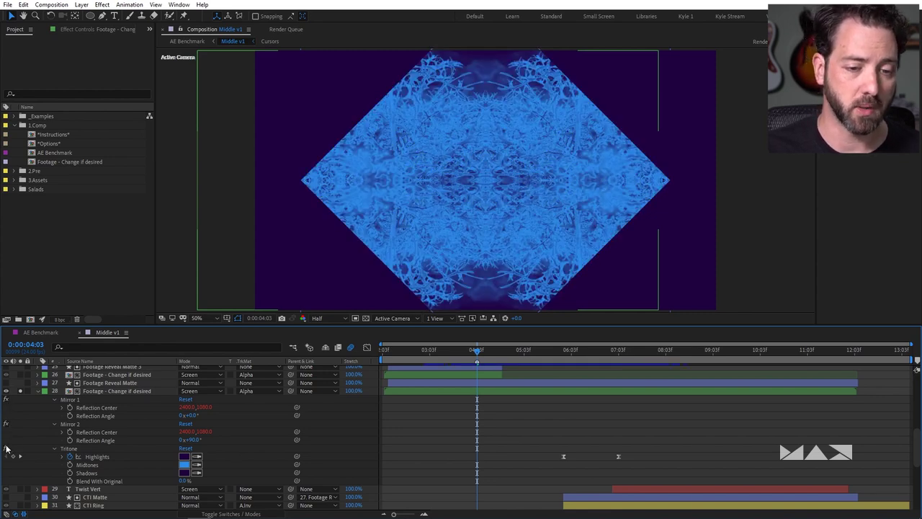
{"action": "left_click", "coordinate": [20, 391]}
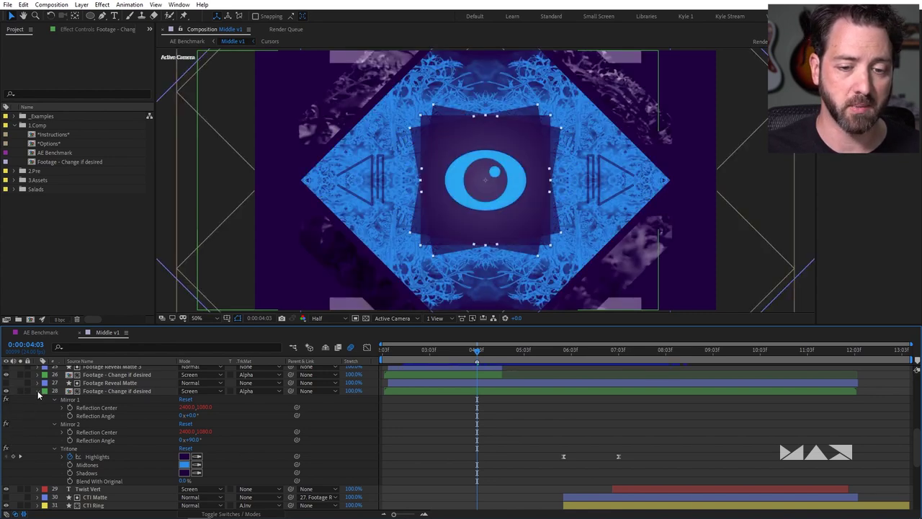
Collapse footage layer 28 and select all layers in its green label group
{"action": "left_click", "coordinate": [37, 391]}
{"action": "left_click", "coordinate": [45, 390]}
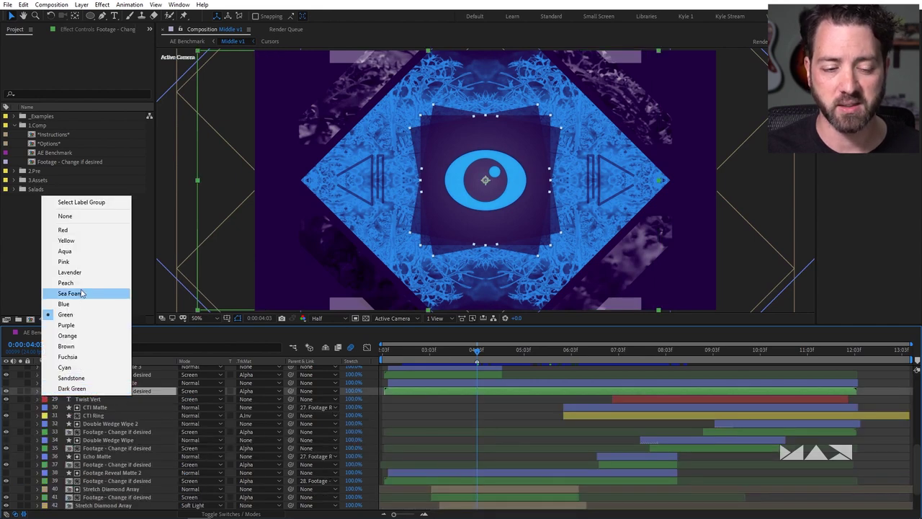
{"action": "left_click", "coordinate": [81, 202]}
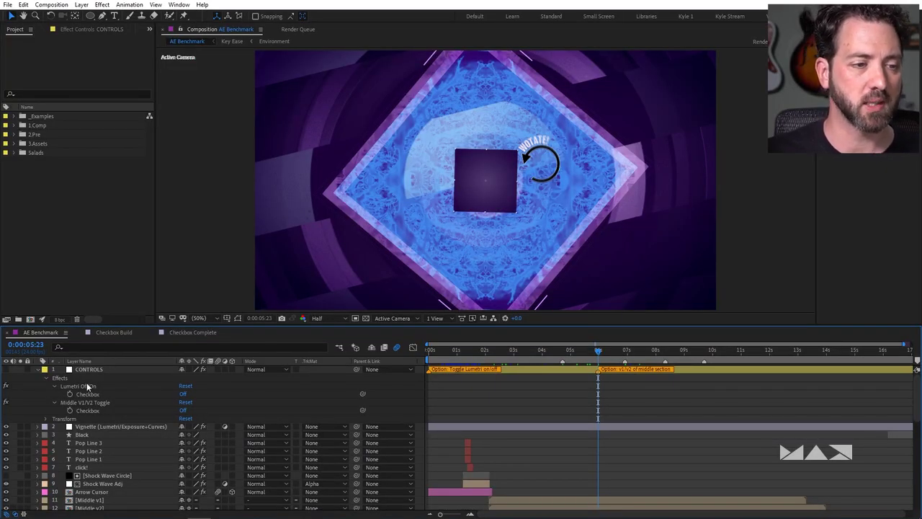
Switch the CONTROLS layer's Middle V1/V2 Toggle checkbox on and off to compare both versions of the middle section
{"action": "left_click", "coordinate": [183, 410]}
{"action": "left_click", "coordinate": [184, 410]}
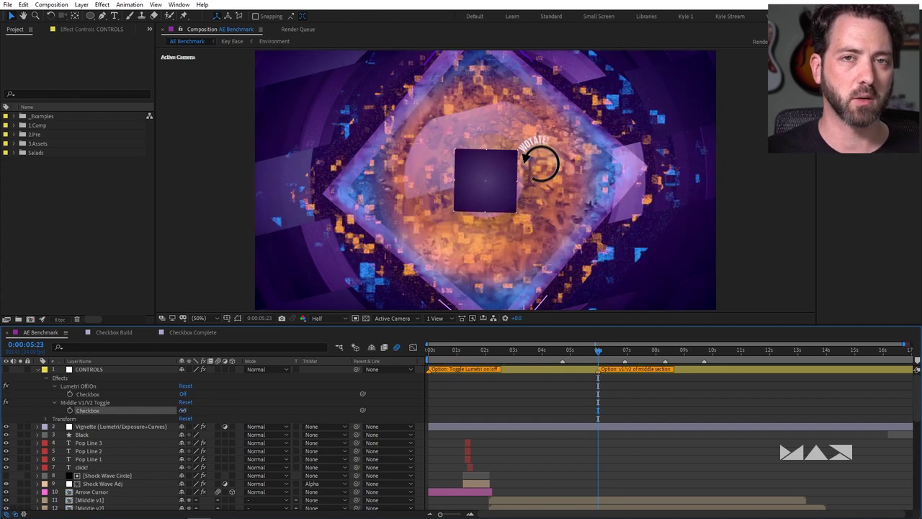
{"action": "left_click", "coordinate": [186, 410]}
{"action": "left_click", "coordinate": [189, 410]}
{"action": "left_click", "coordinate": [177, 410]}
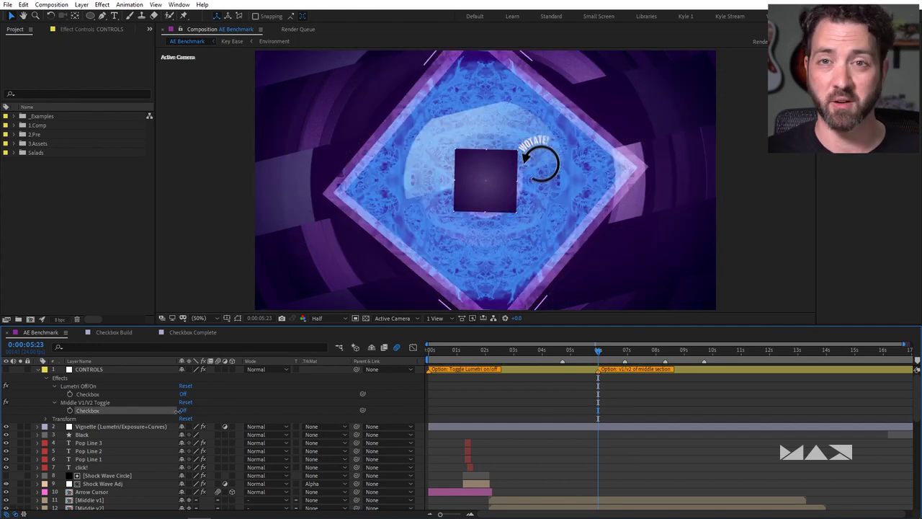
{"action": "left_click", "coordinate": [191, 410]}
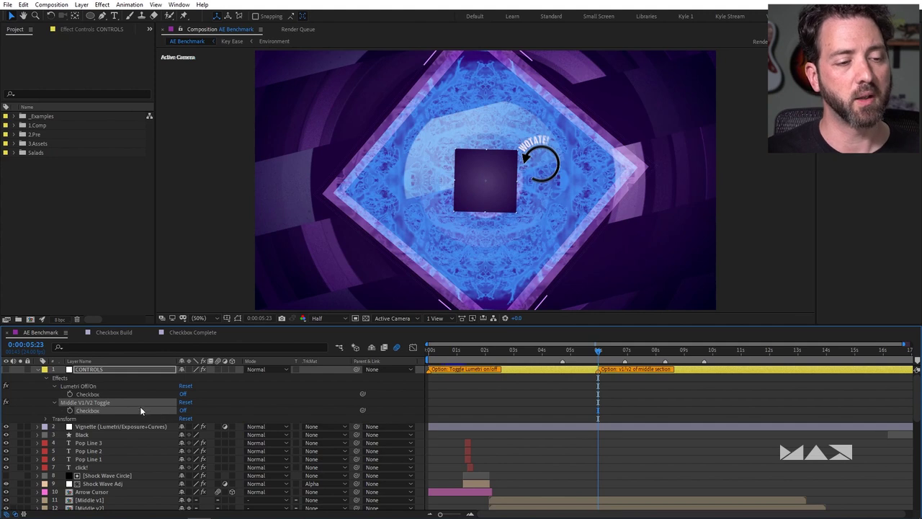
In the Checkbox Build composition, reveal the Keyframe layer's Opacity and add a Checkbox Control effect to the layer
{"action": "left_click", "coordinate": [114, 332]}
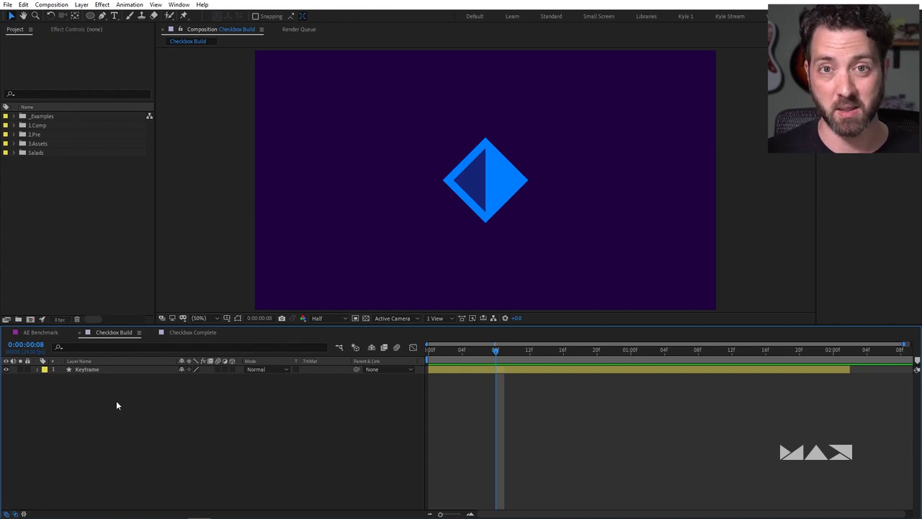
{"action": "left_click", "coordinate": [107, 371]}
{"action": "key", "text": "t"}
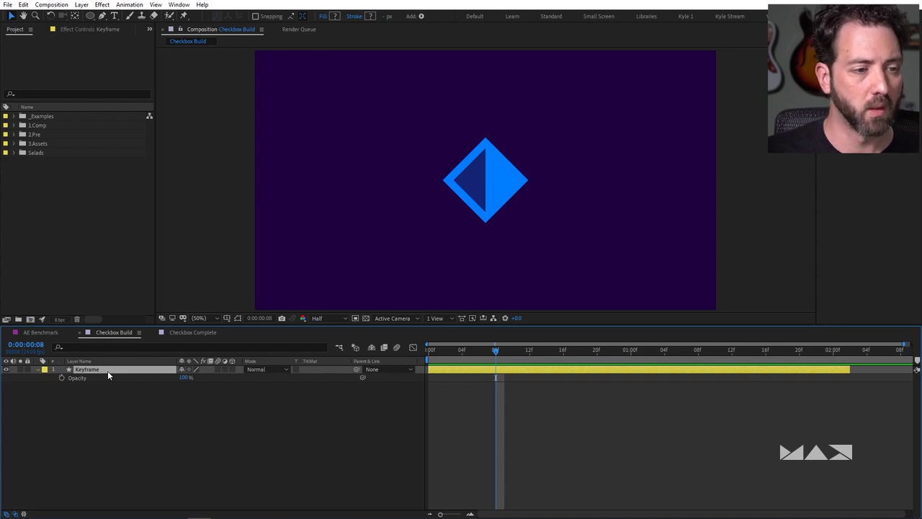
{"action": "right_click", "coordinate": [107, 372]}
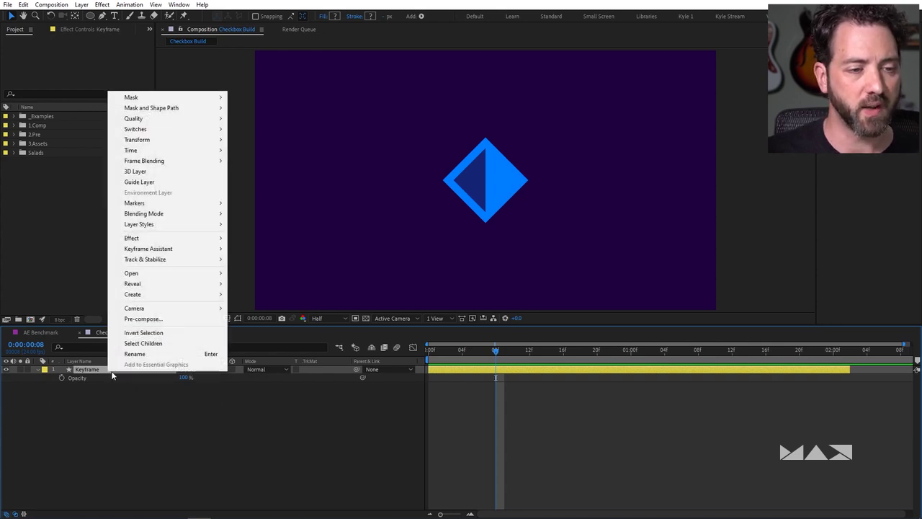
{"action": "mouse_move", "coordinate": [196, 243]}
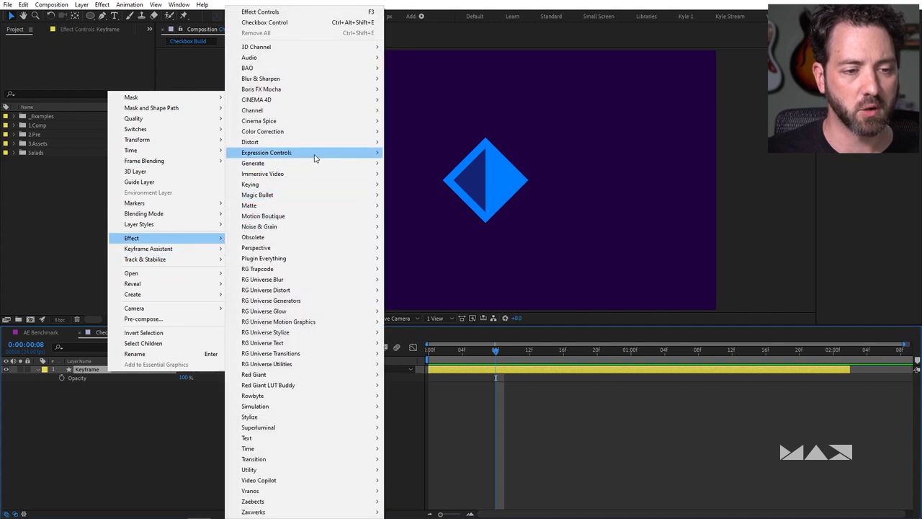
{"action": "mouse_move", "coordinate": [317, 154]}
{"action": "left_click", "coordinate": [439, 174]}
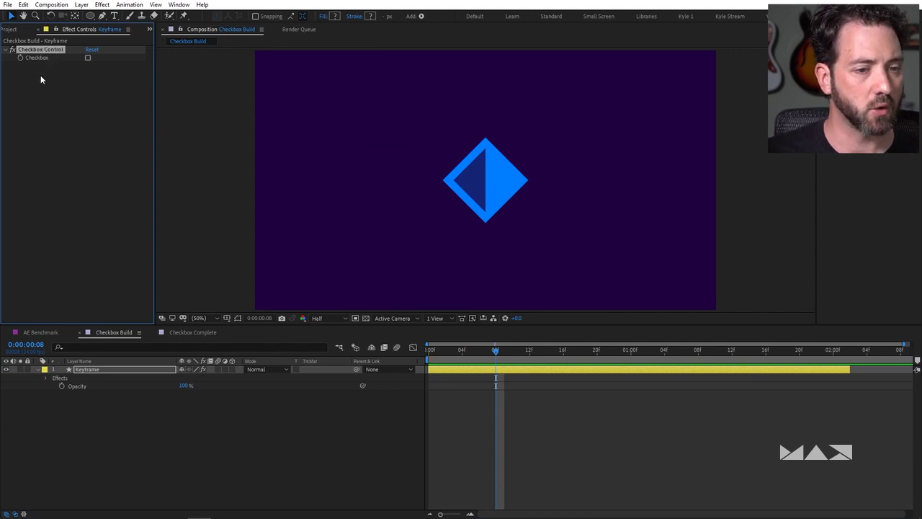
Expand the Keyframe layer's Checkbox Control in the timeline and set its Checkbox to On
{"action": "left_click", "coordinate": [47, 378]}
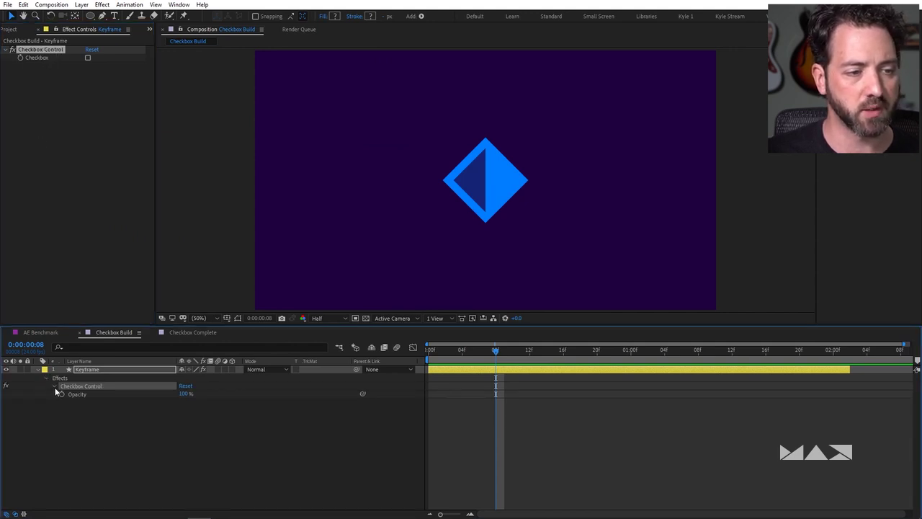
{"action": "left_click", "coordinate": [54, 386]}
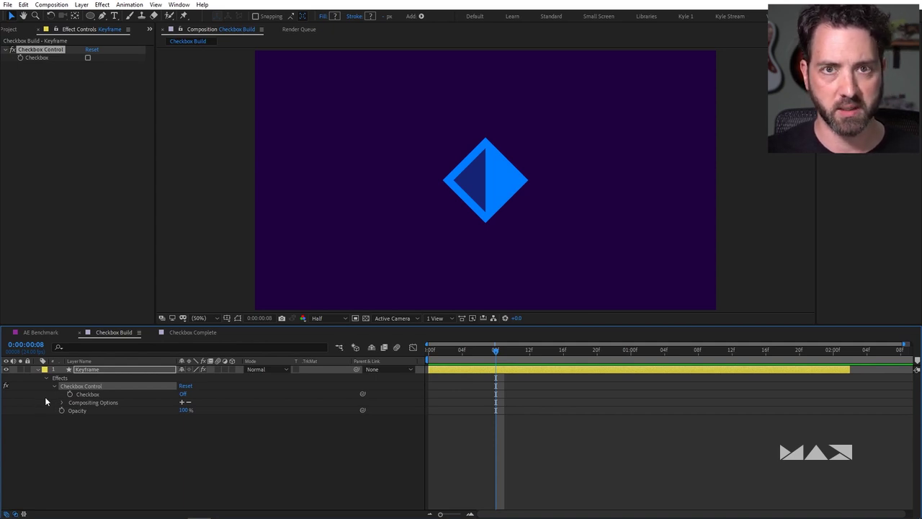
{"action": "left_click", "coordinate": [182, 396]}
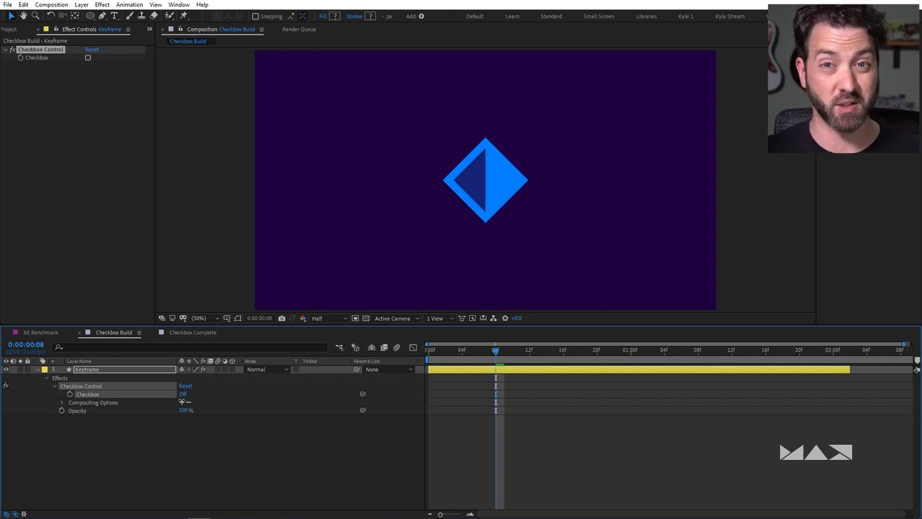
{"action": "left_click", "coordinate": [182, 395]}
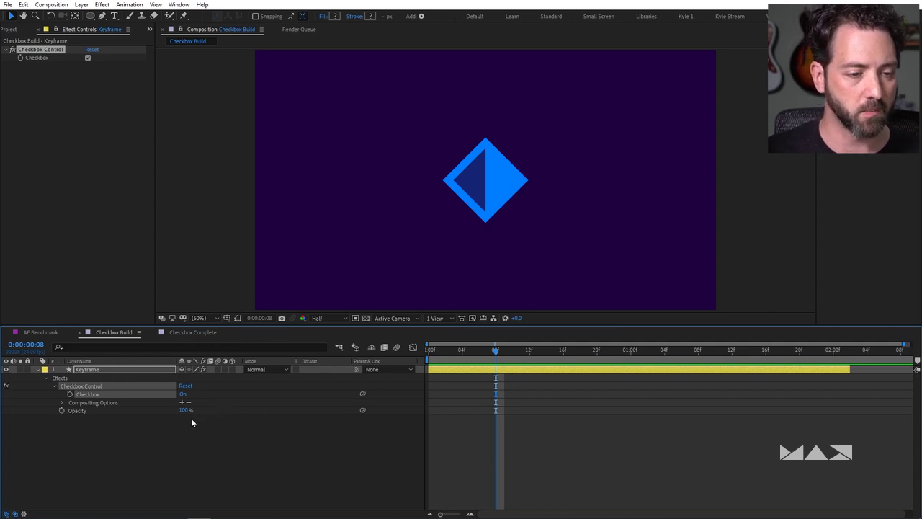
Give the Keyframe layer's Opacity the expression value * effect("Checkbox Control")("Checkbox"), linking to the checkbox with the pick whip
{"action": "left_click", "coordinate": [61, 410], "text": "alt"}
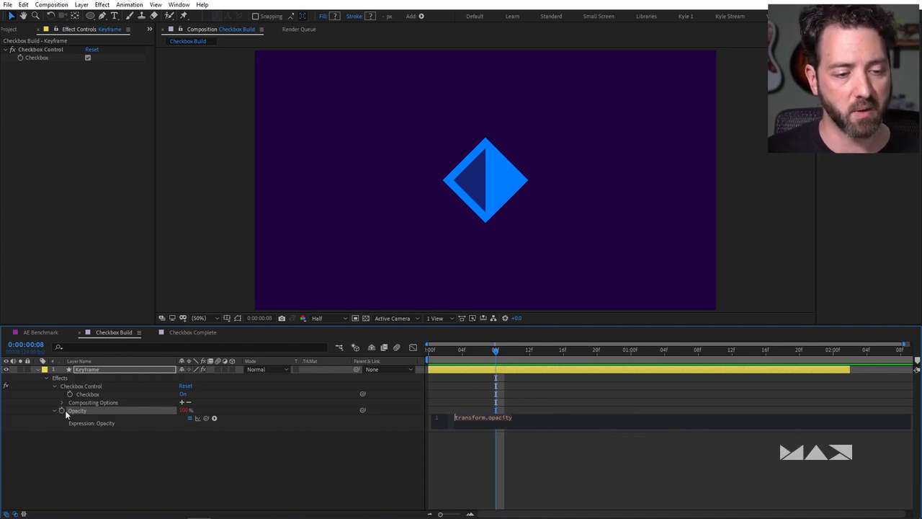
{"action": "type", "text": "value"}
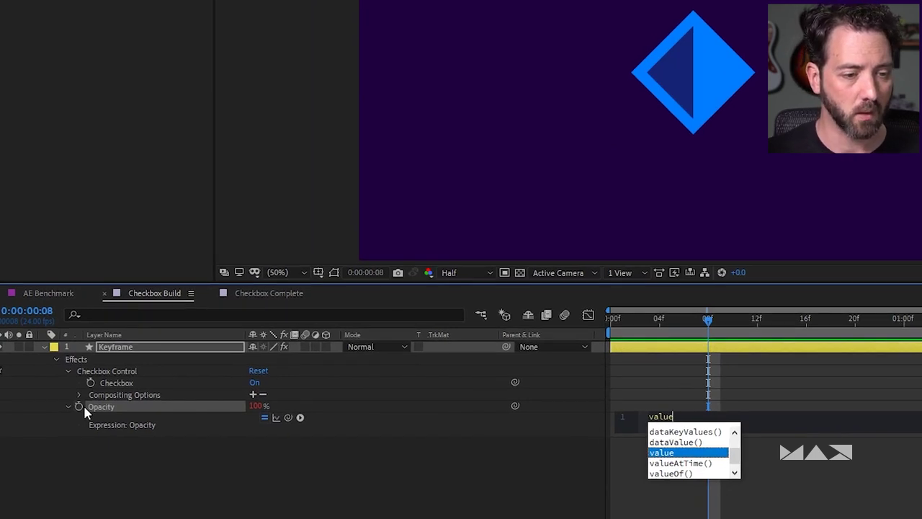
{"action": "type", "text": "*"}
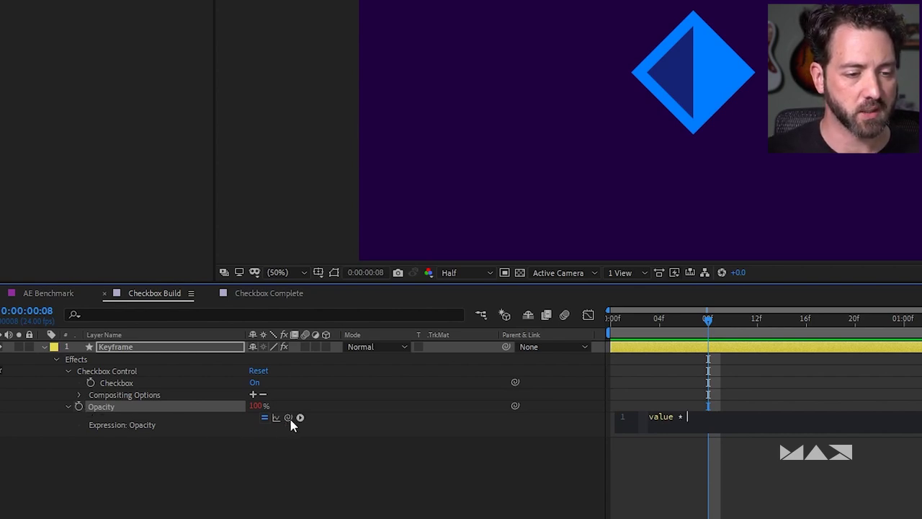
{"action": "left_click_drag", "start_coordinate": [287, 419], "coordinate": [173, 383]}
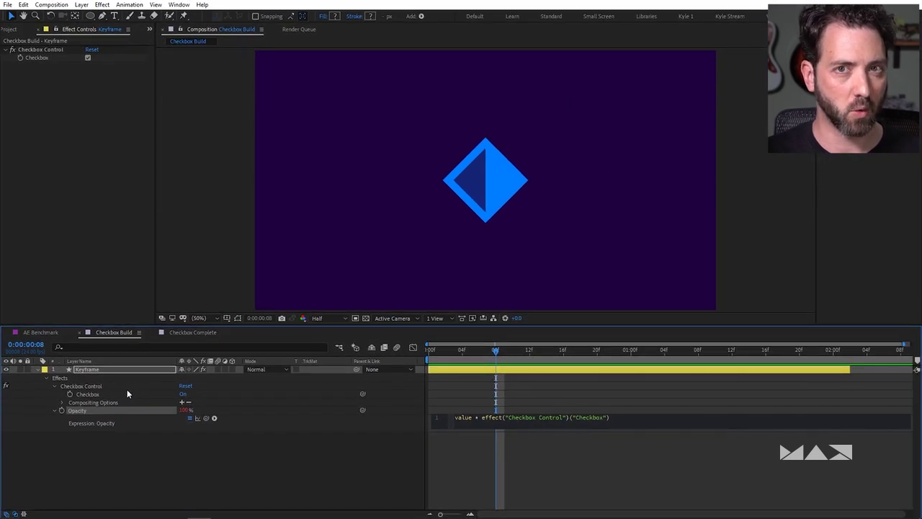
{"action": "left_click", "coordinate": [163, 443]}
Switch the Keyframe layer's Checkbox off and back on to test its control over the diamond's visibility
{"action": "left_click", "coordinate": [180, 394]}
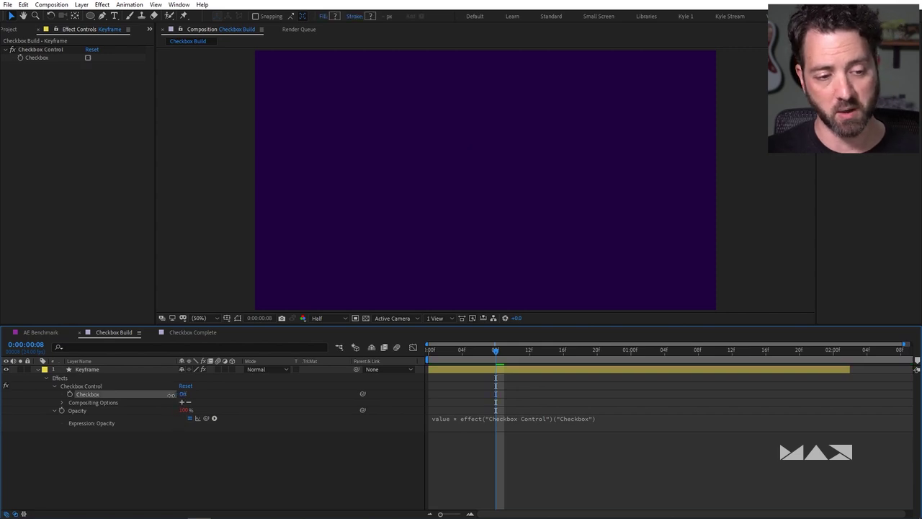
{"action": "left_click", "coordinate": [180, 394]}
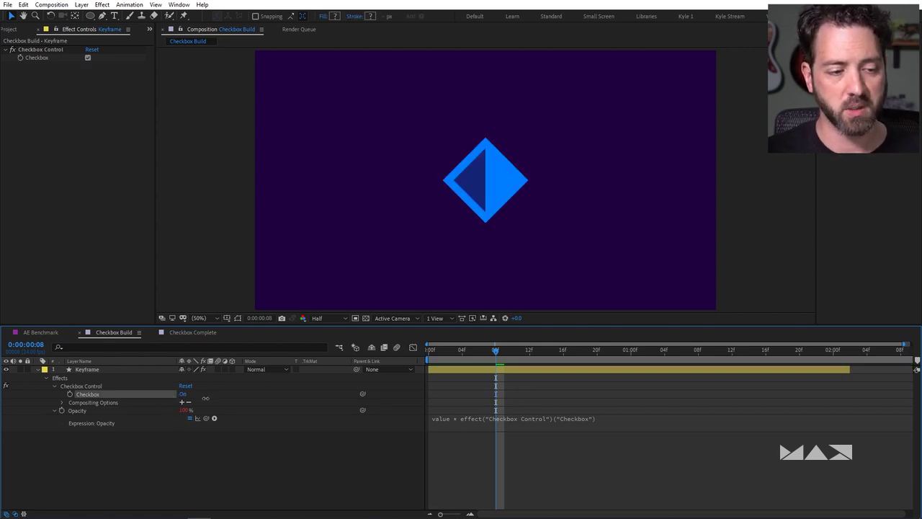
{"action": "left_click", "coordinate": [205, 400]}
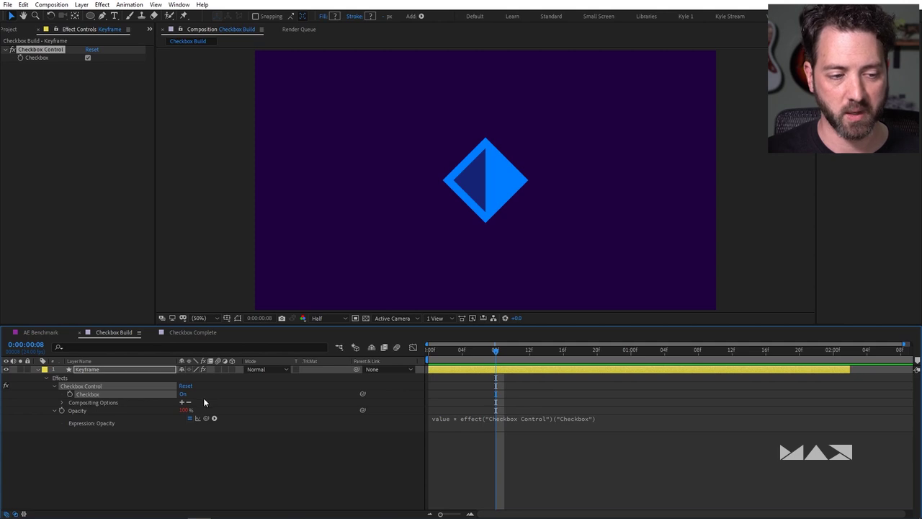
Lower the Keyframe layer's Opacity to roughly half and test the Checkbox off and on at that value
{"action": "left_click_drag", "start_coordinate": [185, 410], "coordinate": [165, 415]}
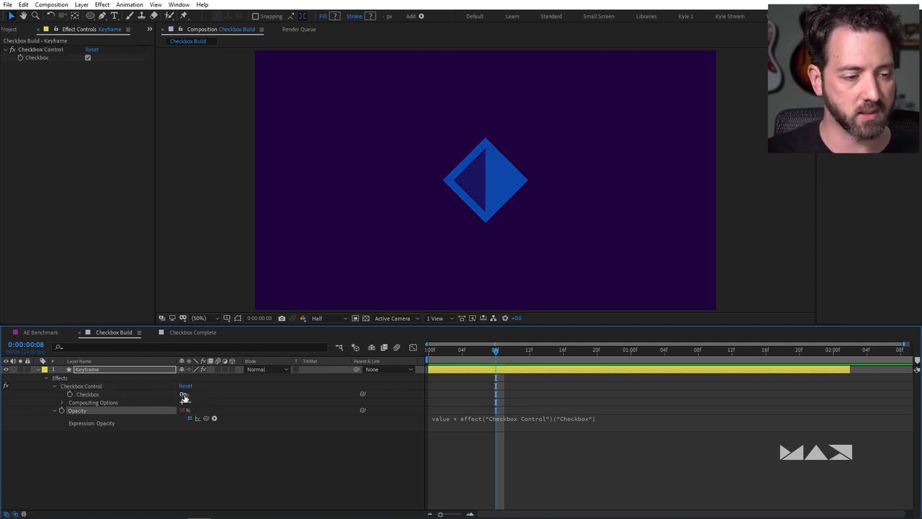
{"action": "left_click", "coordinate": [183, 394]}
{"action": "left_click", "coordinate": [182, 394]}
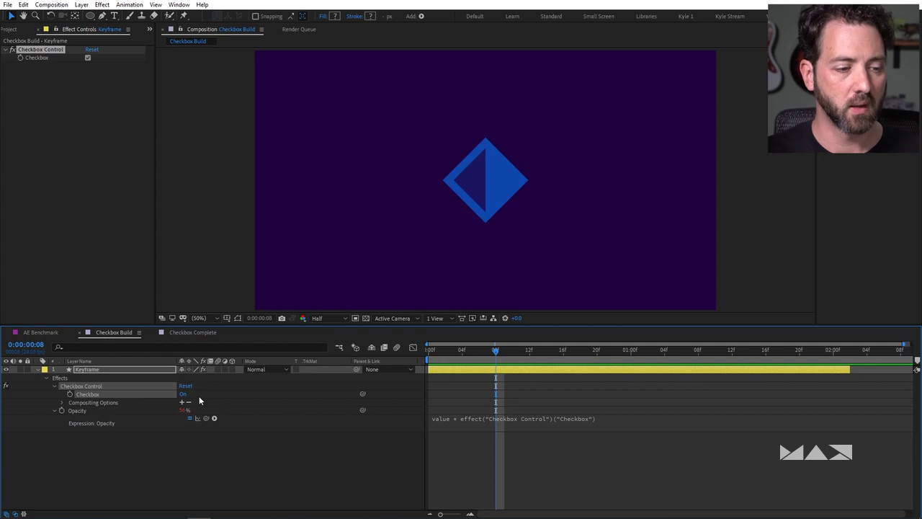
In the Checkbox Complete composition, switch the Keyframe 1 layer's Checkbox off and on repeatedly to check its effect on the diamonds
{"action": "left_click", "coordinate": [193, 333]}
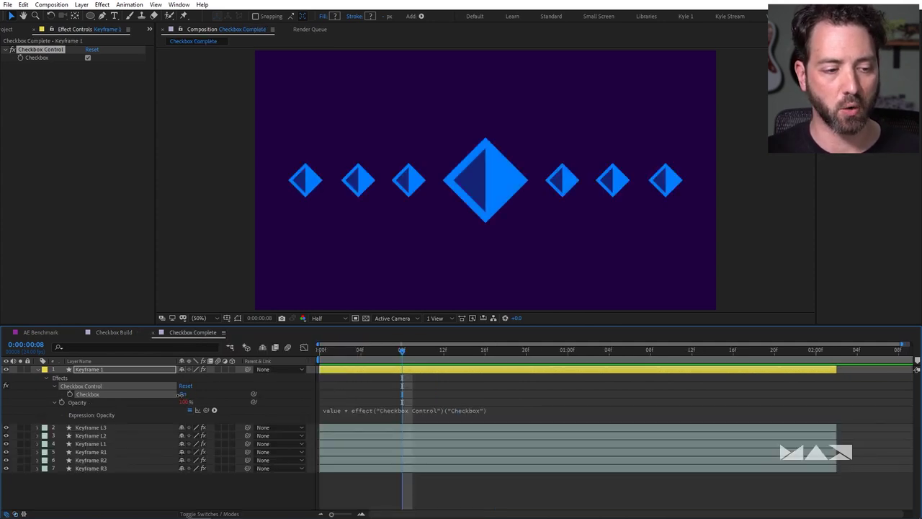
{"action": "left_click", "coordinate": [182, 394]}
{"action": "left_click", "coordinate": [182, 394]}
{"action": "left_click", "coordinate": [183, 394]}
{"action": "left_click", "coordinate": [182, 394]}
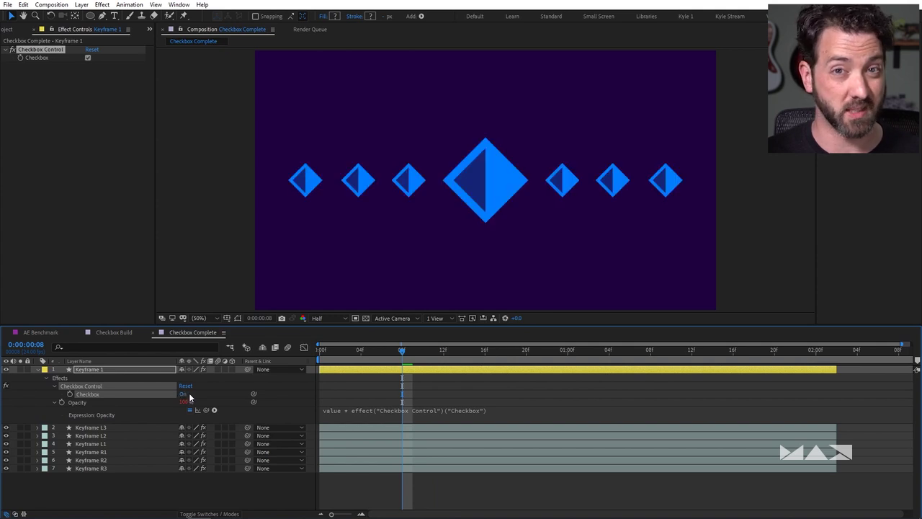